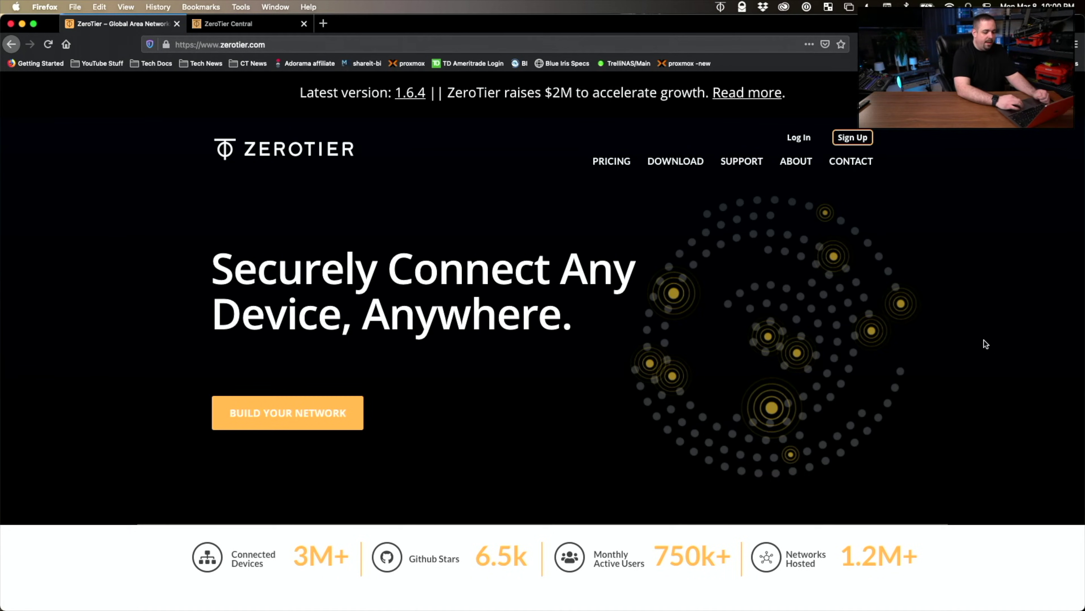
- Open the Pricing page and compare the Free, $49/Month and Contact Us plan cards
scroll(979, 306, "down", 10)
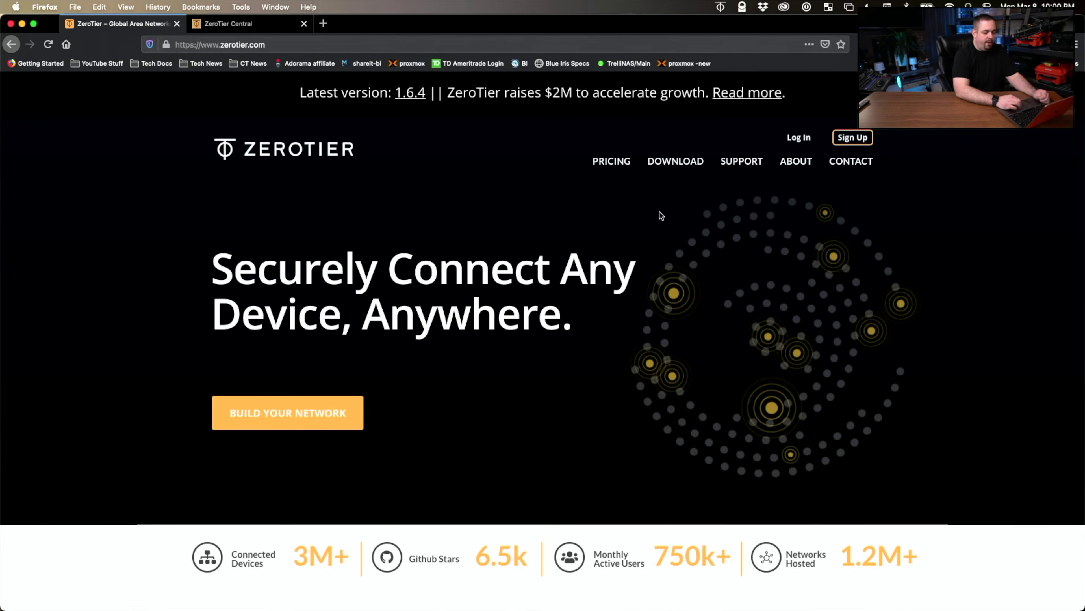
left_click(611, 161)
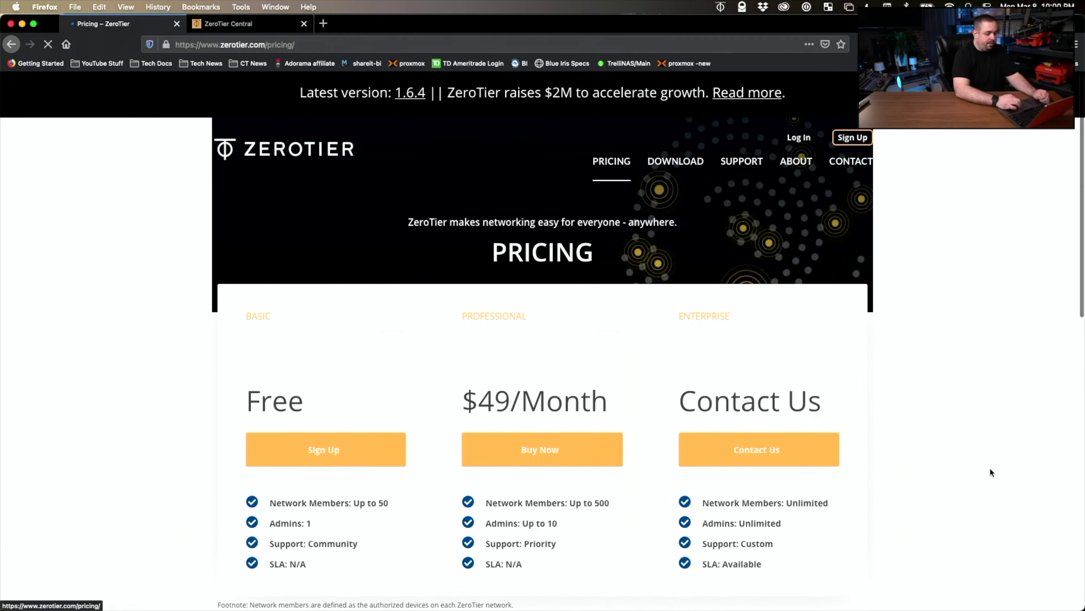
scroll(989, 468, "down", 3)
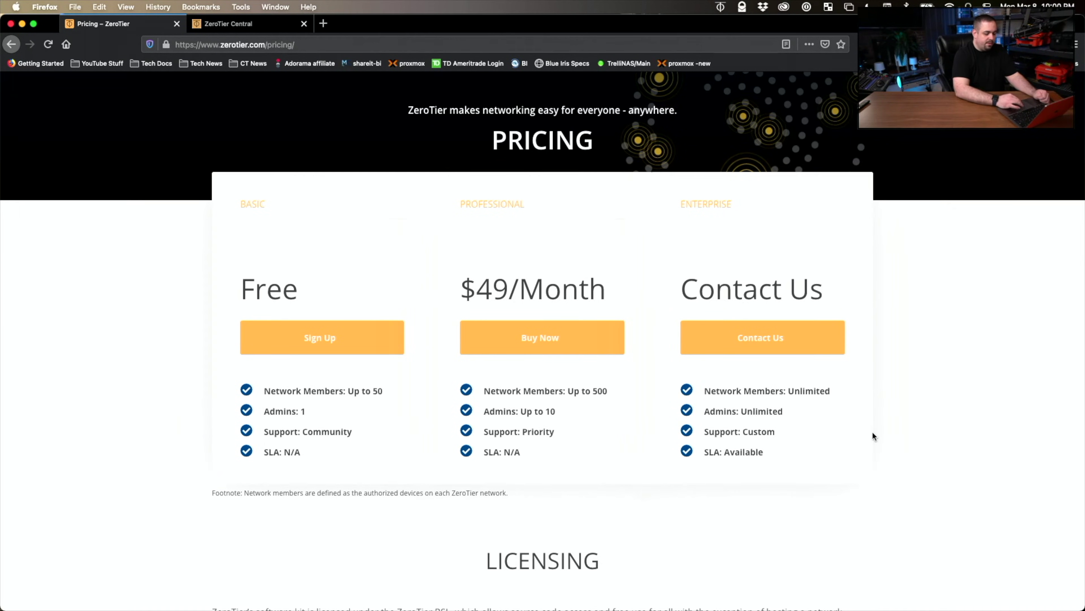
scroll(873, 431, "down", 3)
scroll(872, 431, "up", 6)
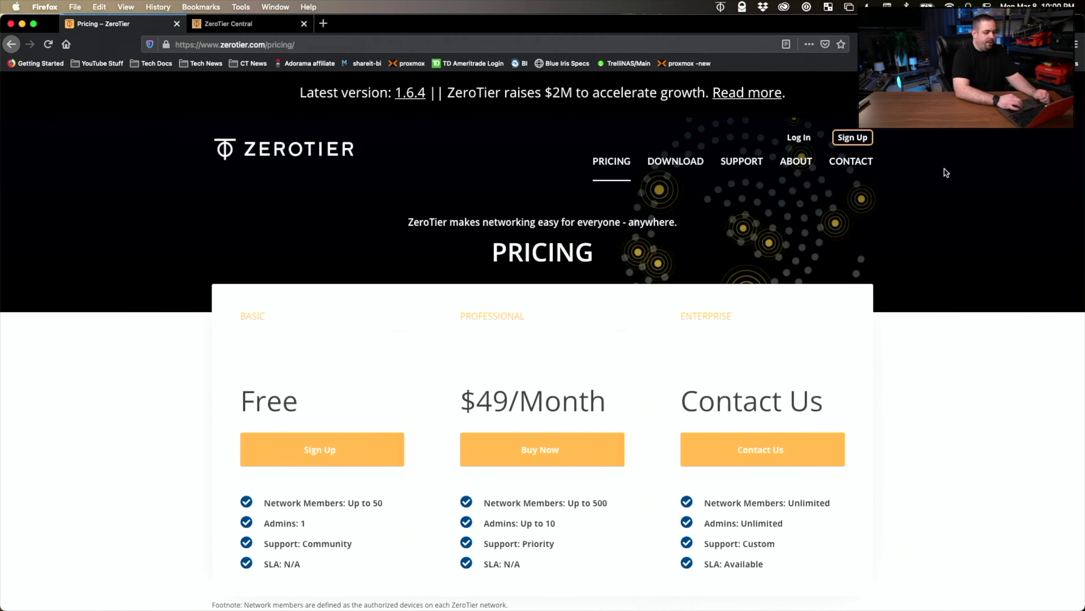
- Open the Sign Up registration form and scroll through its fields
left_click(854, 141)
scroll(504, 286, "down", 5)
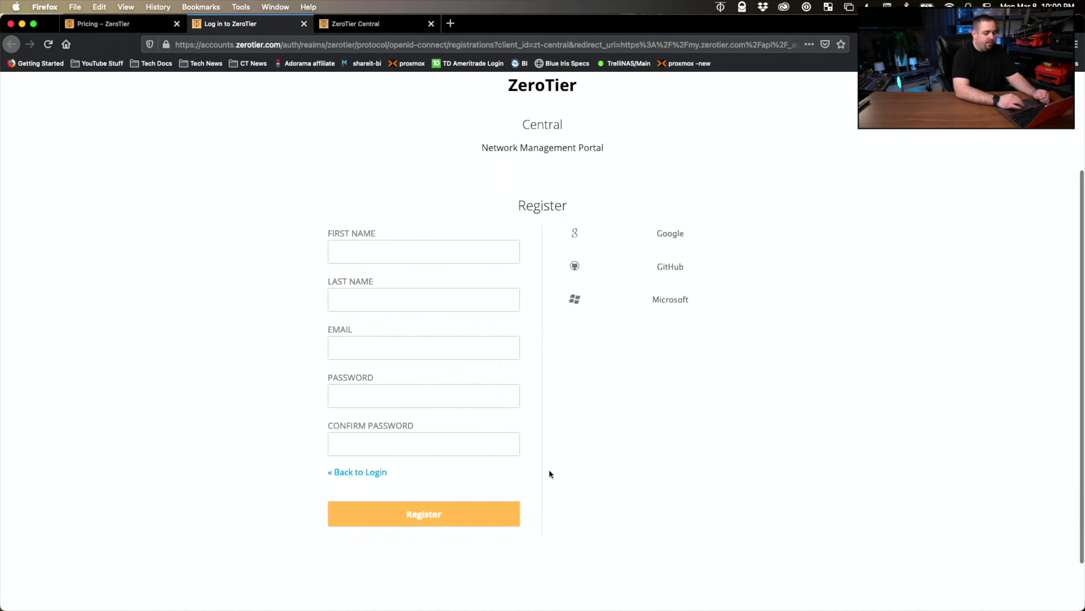
scroll(548, 472, "up", 2)
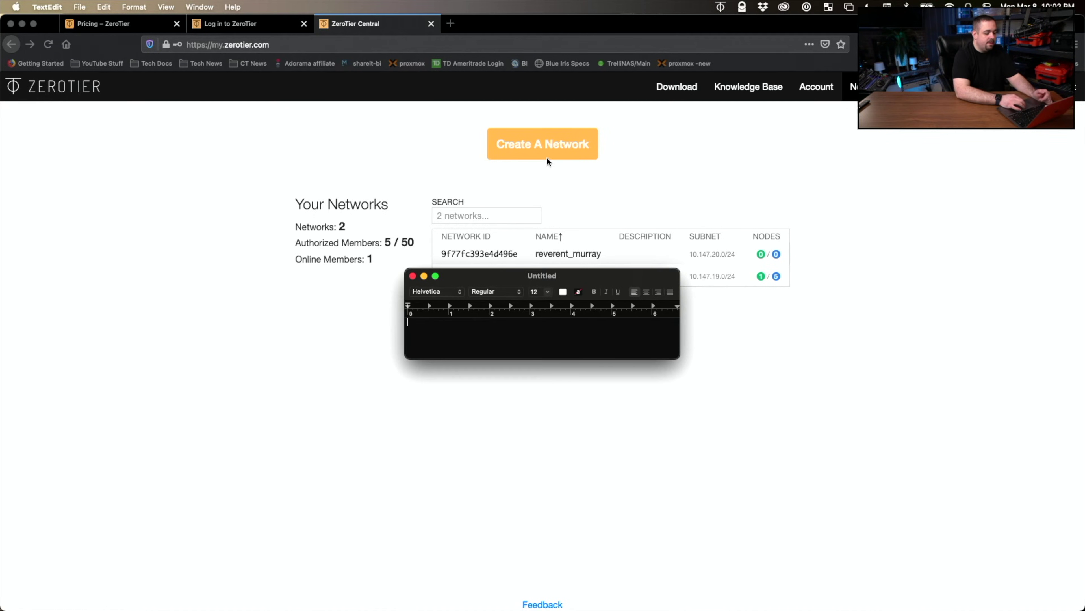
- Create a new network and open the settings of the auto-named amazing_hayes network
left_click(546, 144)
left_click_drag(490, 280, 515, 282)
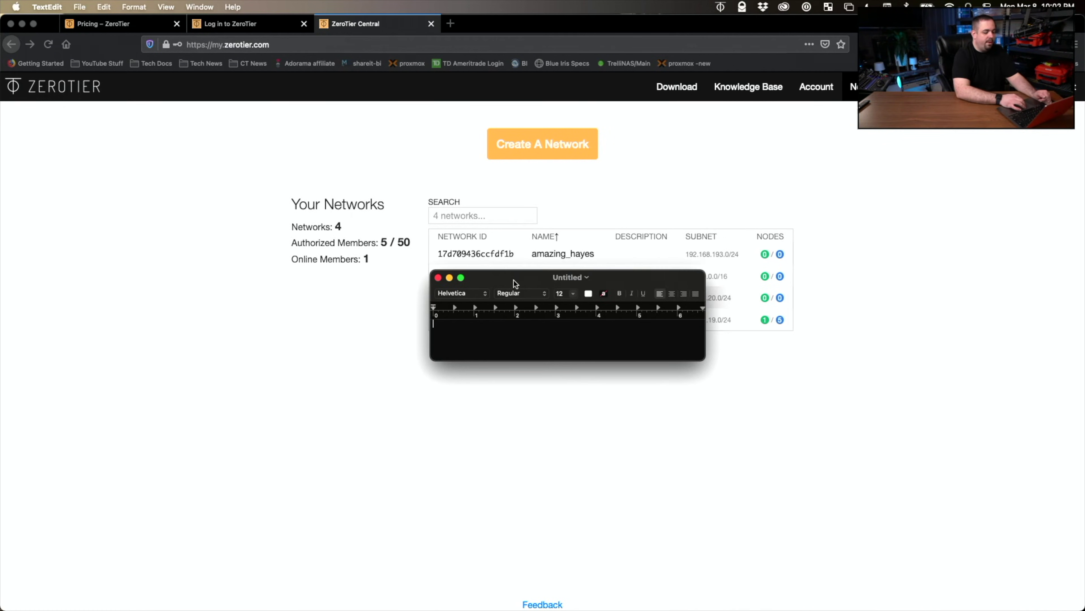
left_click(496, 255)
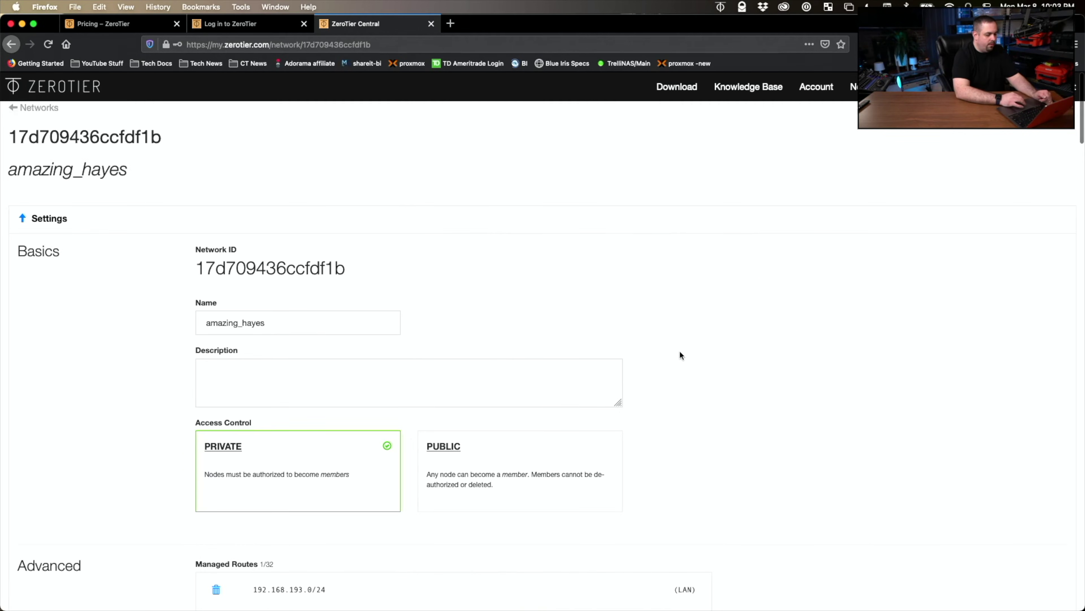
scroll(681, 355, "down", 1)
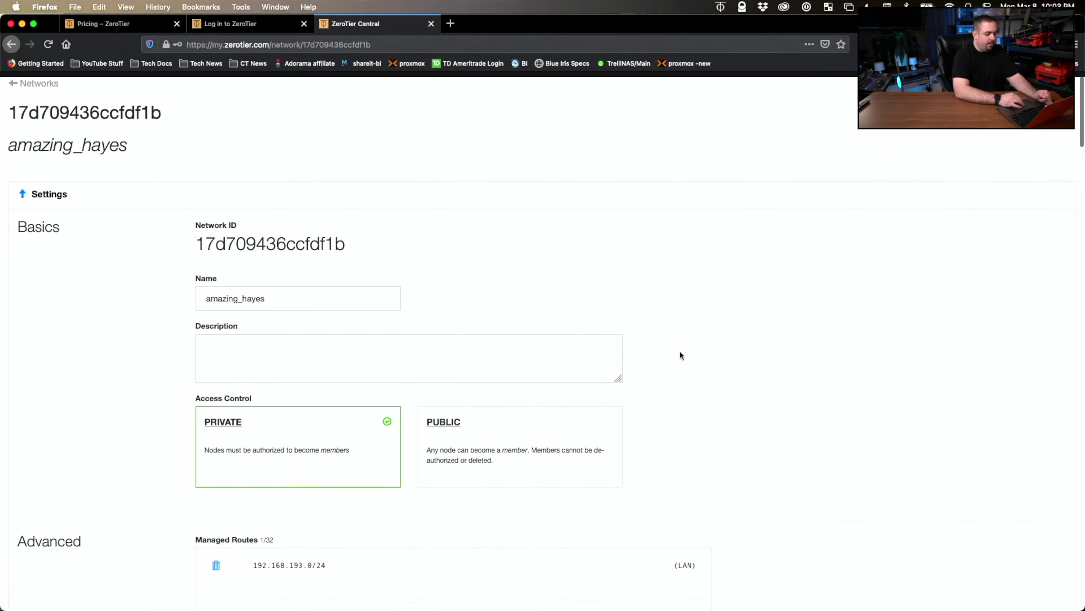
scroll(680, 355, "up", 1)
scroll(681, 356, "down", 3)
- Rename the network to 'Blue Iris Test' and set its description to 'test network'
double_click(314, 246)
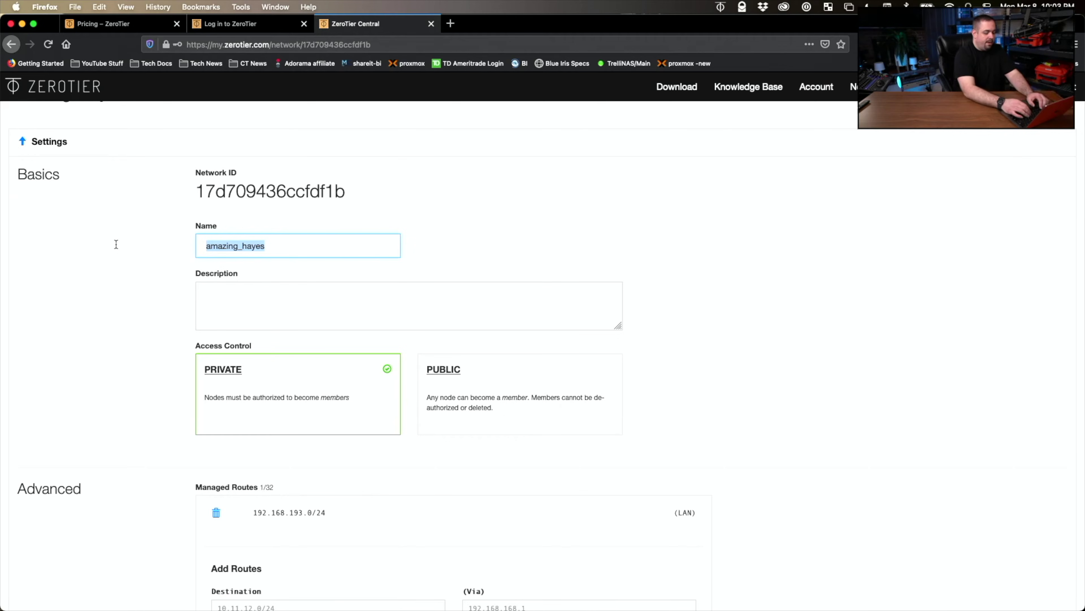
type("Blue Iris")
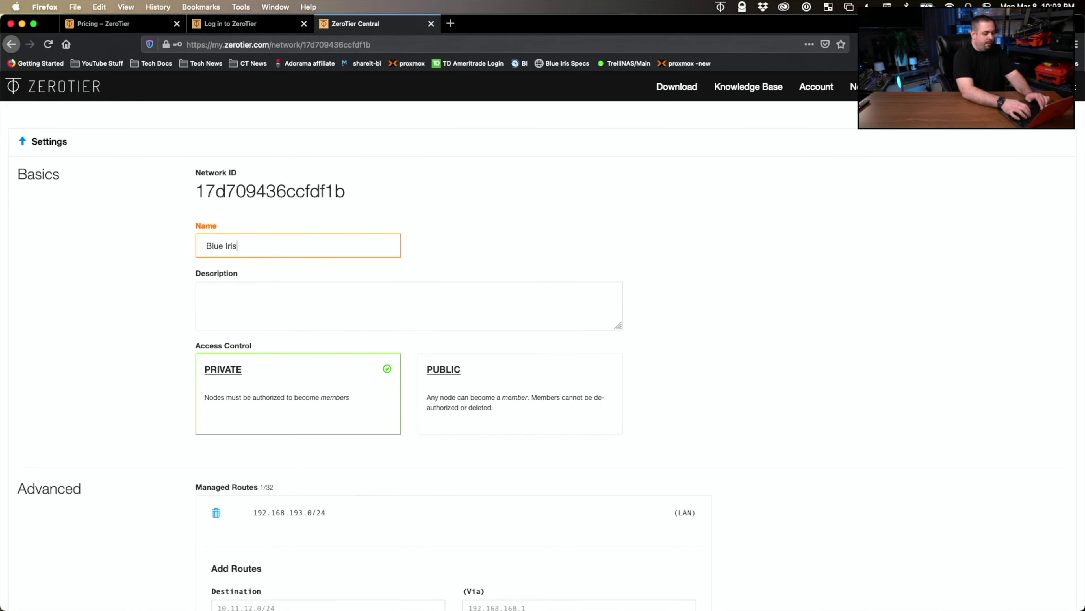
type(" Test")
left_click(208, 297)
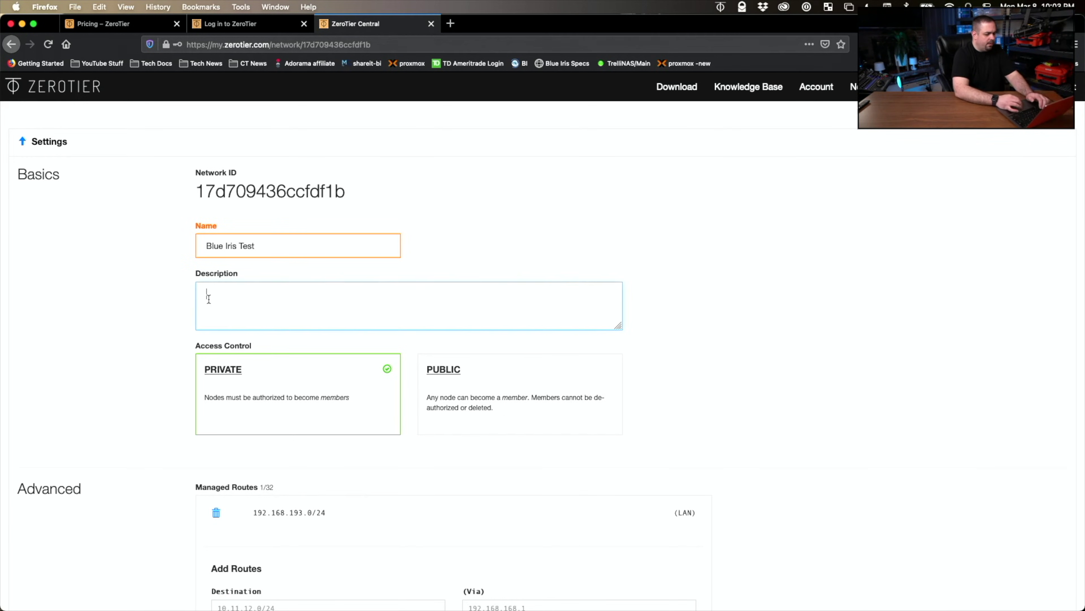
left_click(253, 304)
type("tes")
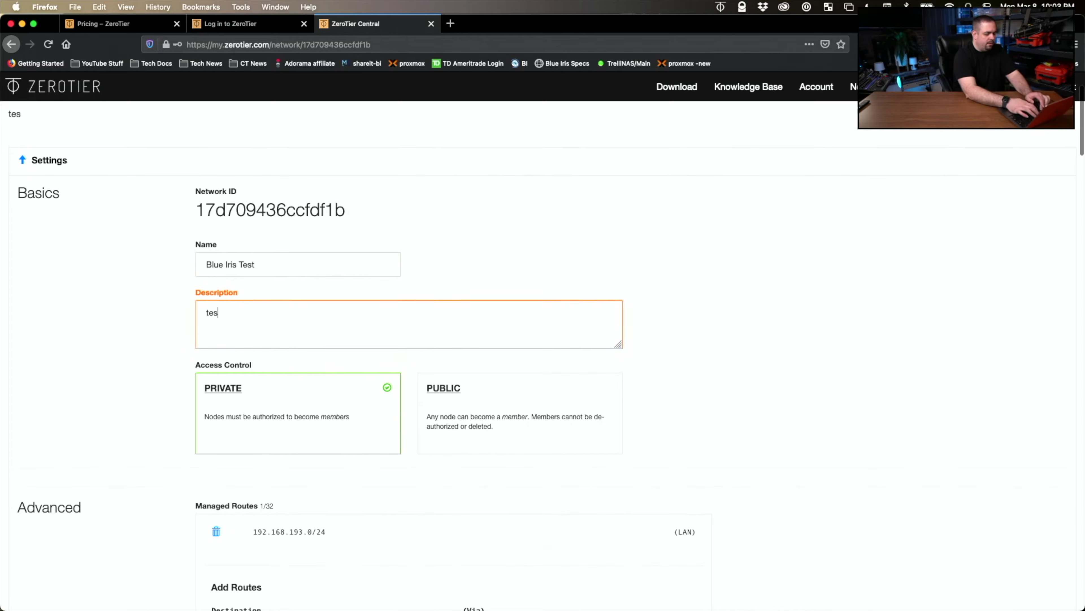
type("t  network")
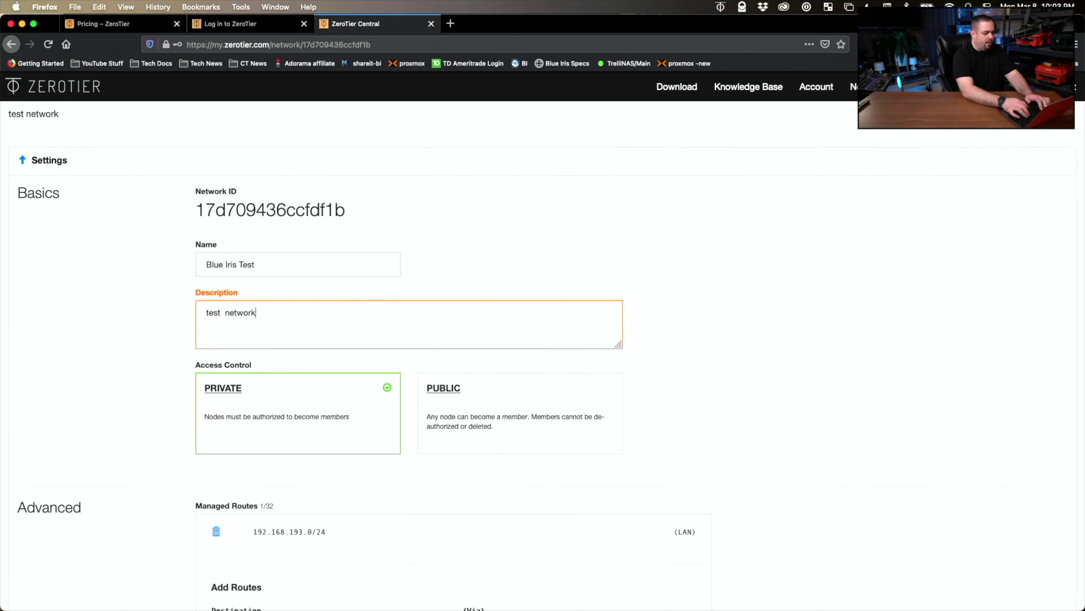
left_click(143, 377)
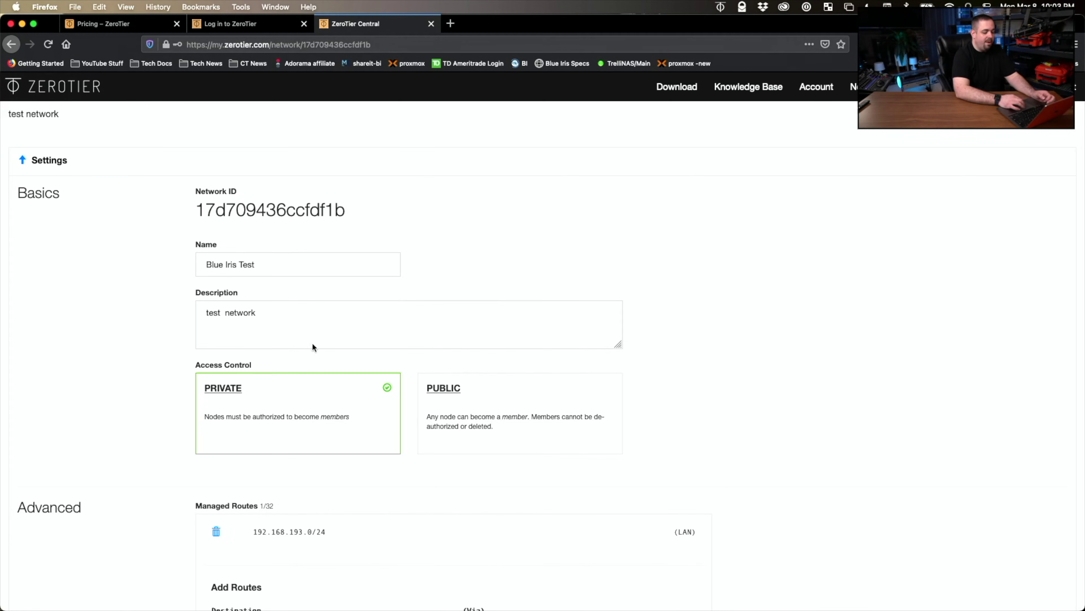
mouse_move(363, 210)
left_mouse_down()
mouse_move(199, 213)
mouse_move(357, 215)
left_mouse_up()
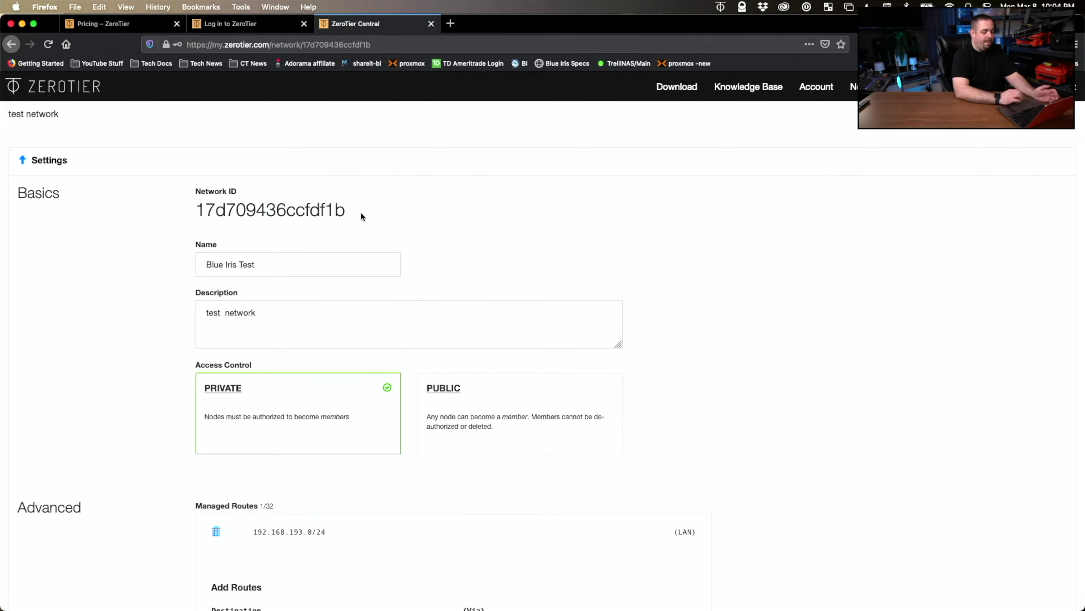
left_click_drag(353, 211, 200, 213)
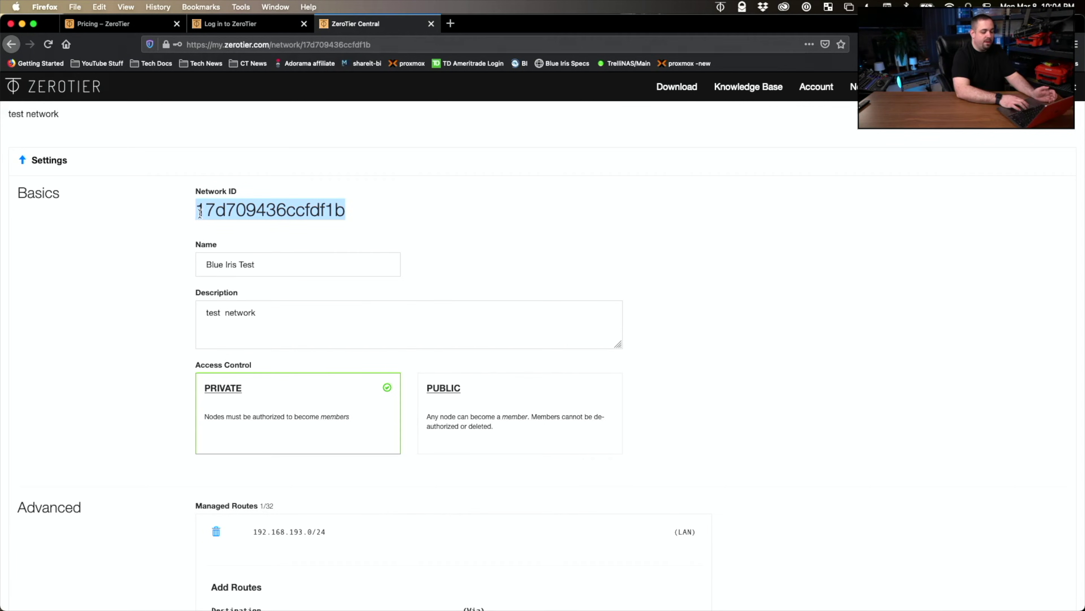
left_click(389, 212)
scroll(743, 394, "down", 10)
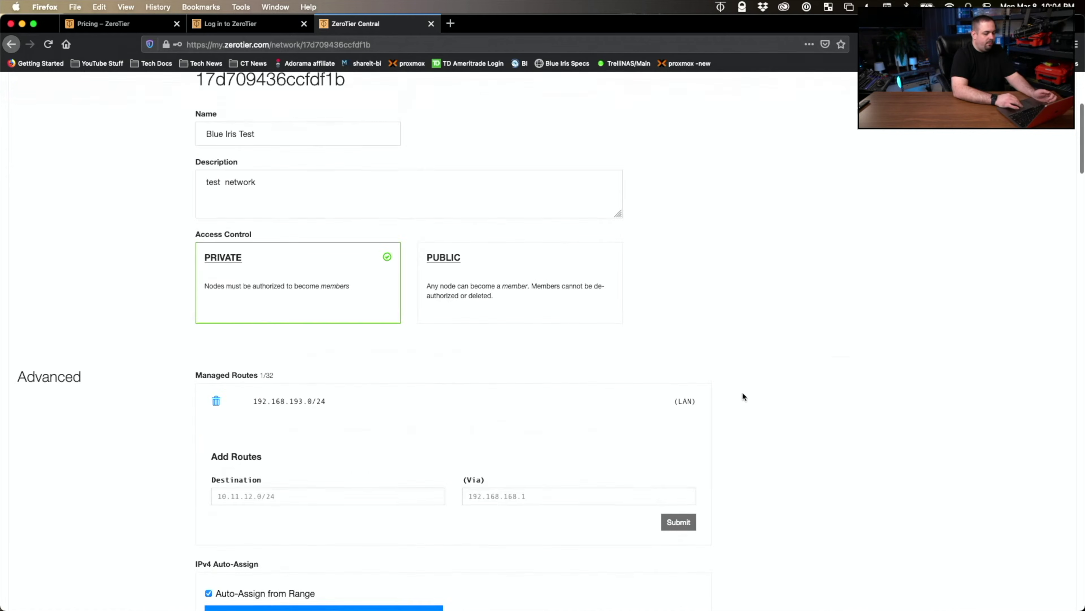
scroll(743, 394, "up", 2)
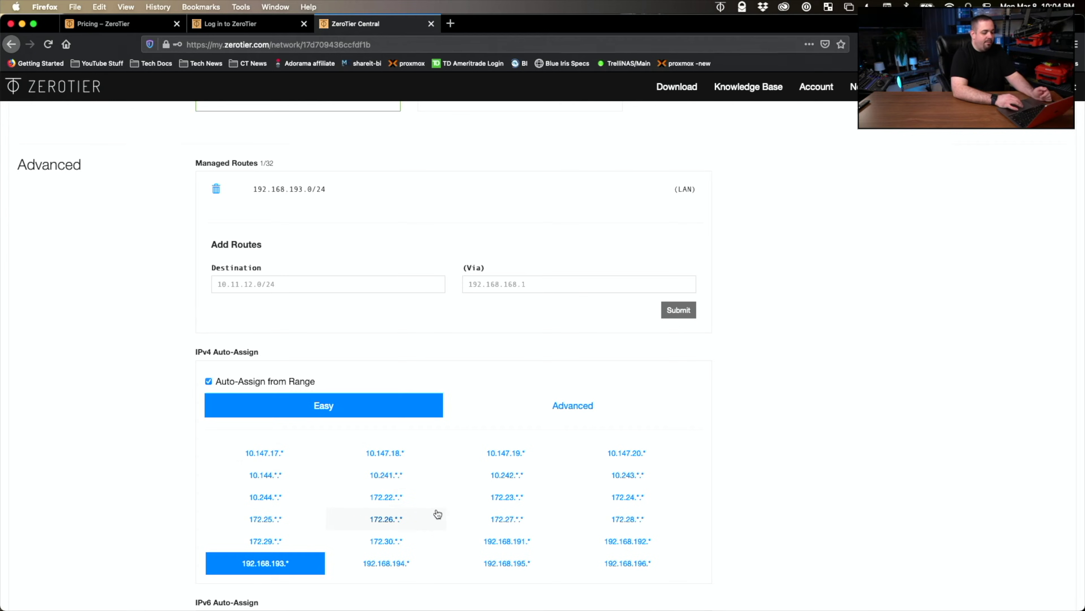
scroll(784, 428, "up", 10)
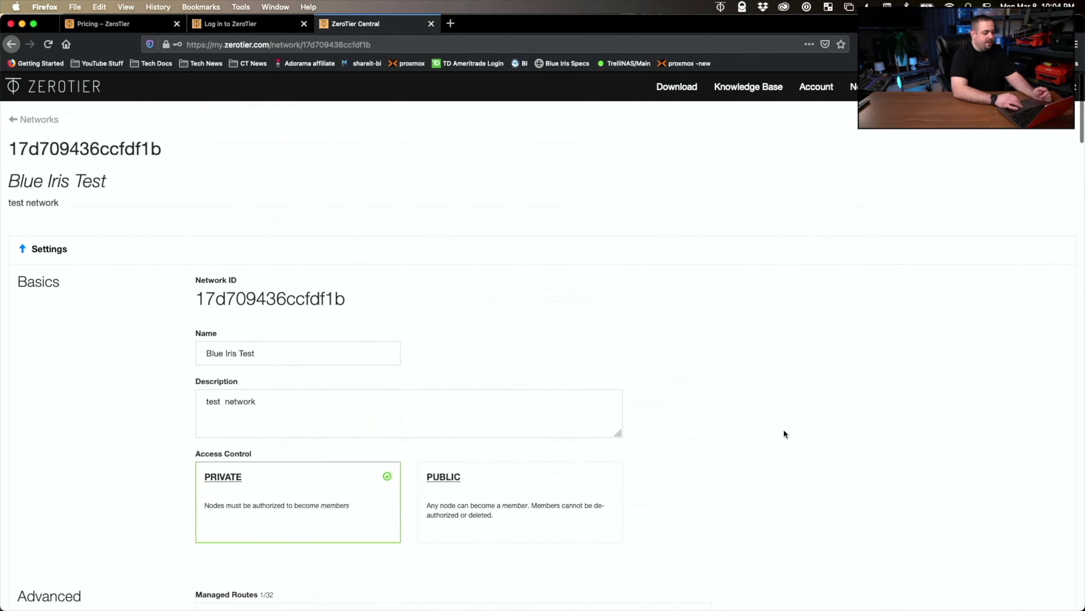
left_click_drag(364, 307, 236, 305)
left_click(236, 305)
double_click(199, 312)
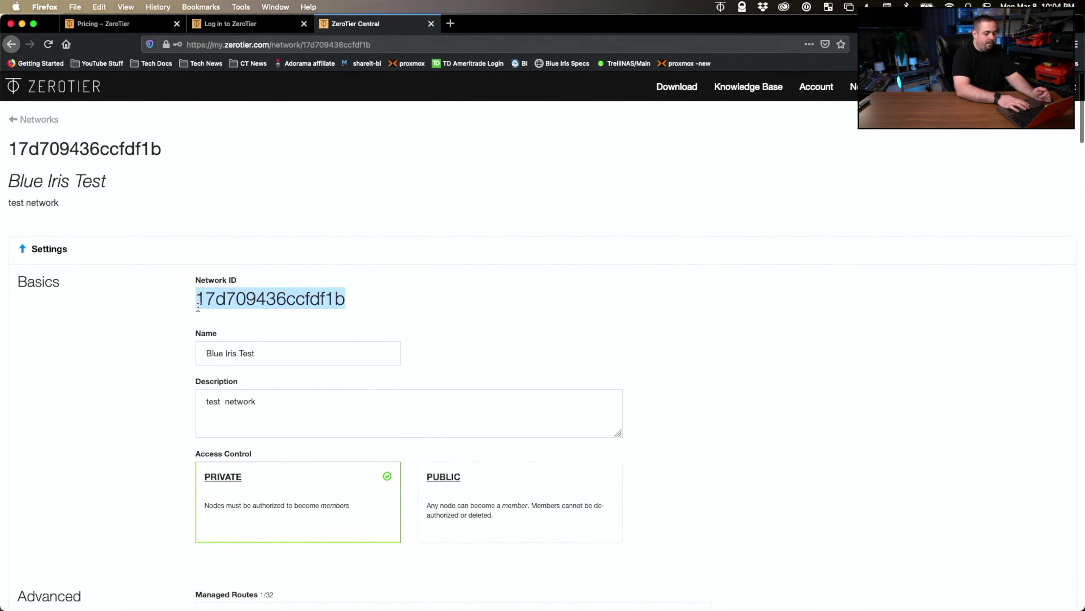
left_click(758, 421)
scroll(761, 425, "down", 2)
scroll(761, 426, "down", 10)
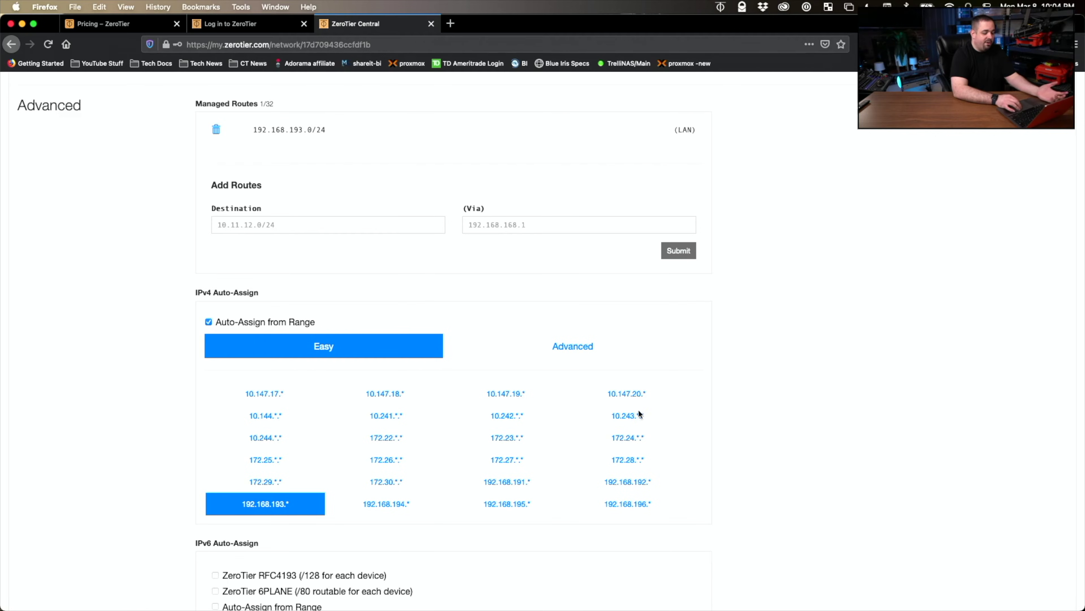
scroll(379, 286, "down", 8)
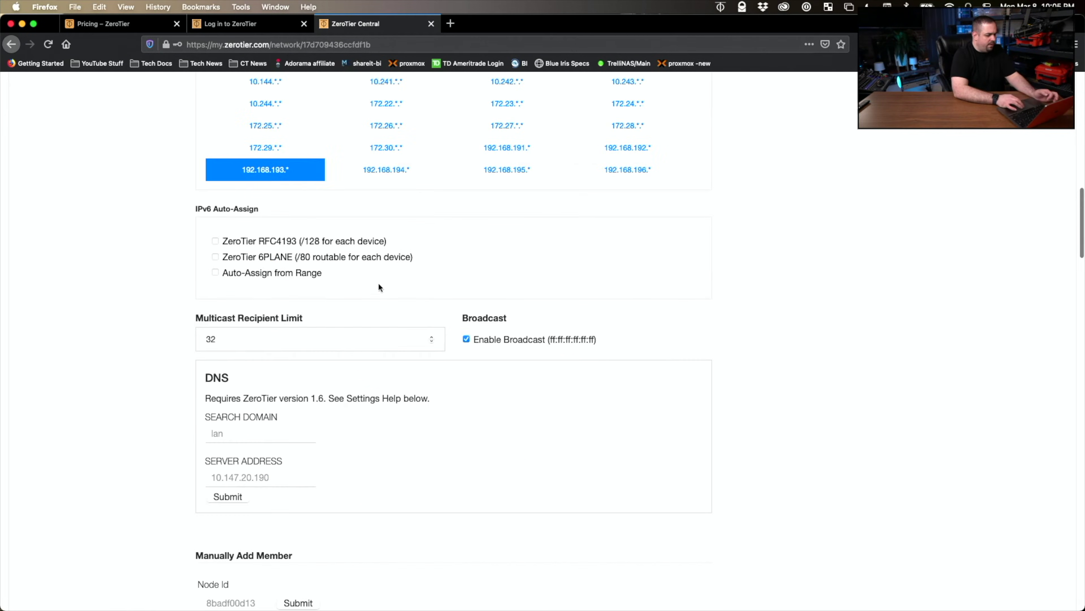
scroll(457, 282, "down", 2)
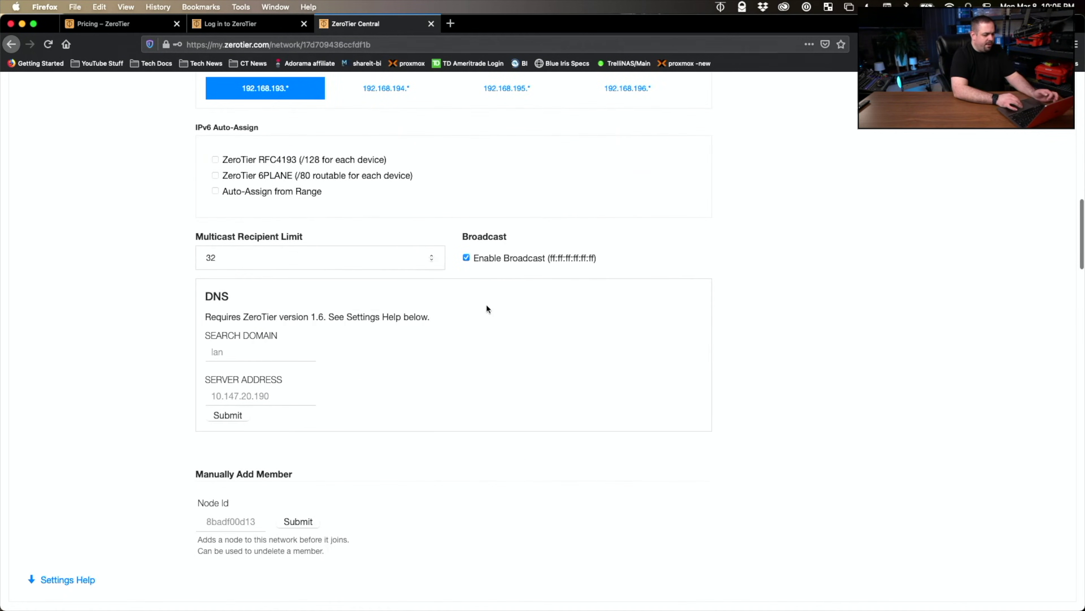
scroll(423, 347, "down", 1)
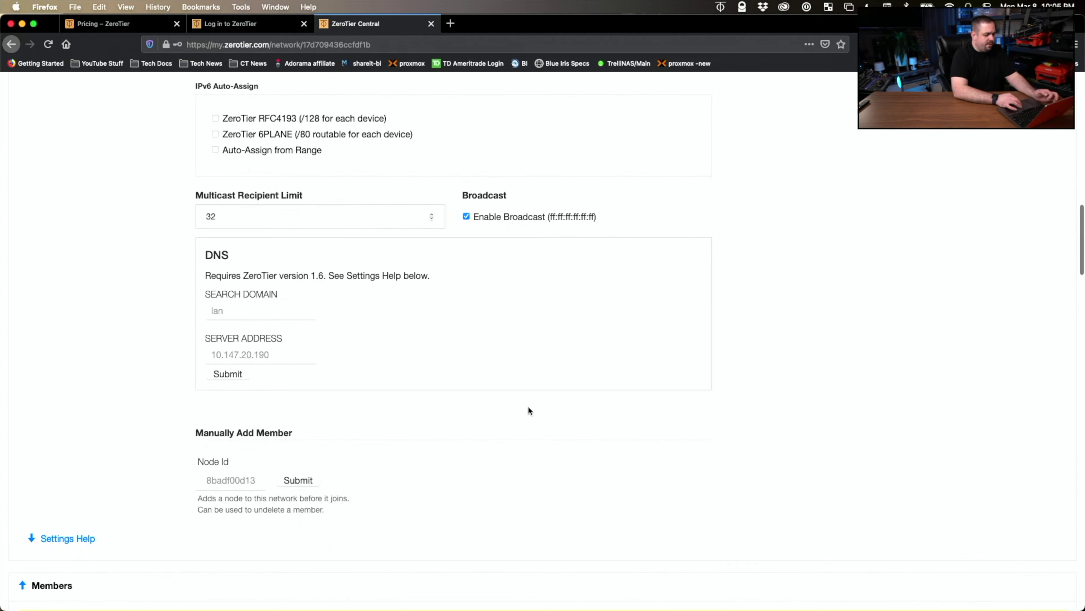
scroll(528, 410, "down", 3)
scroll(529, 409, "down", 8)
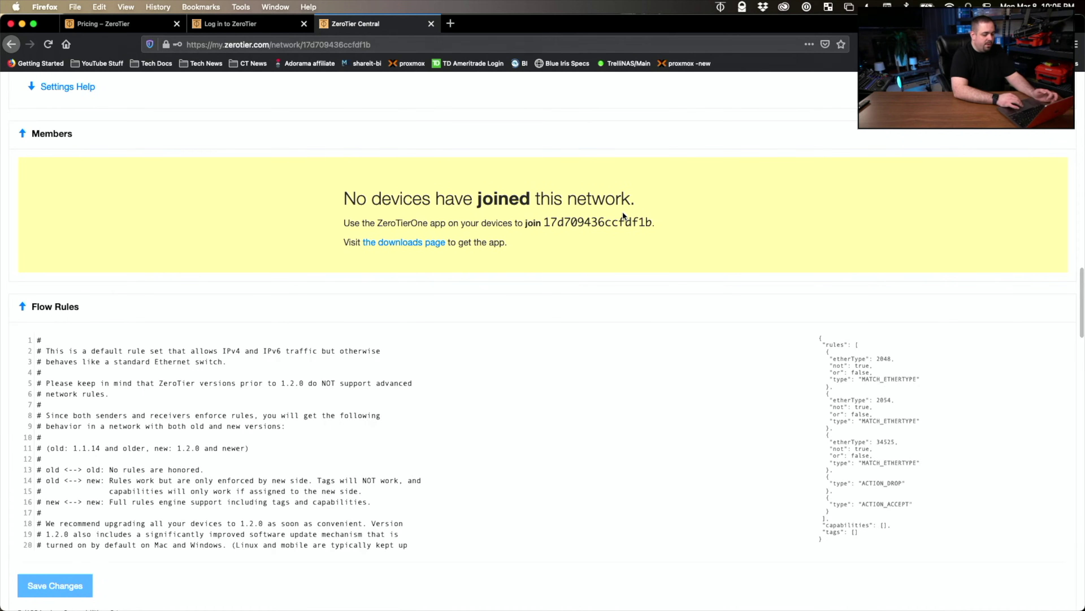
scroll(623, 211, "down", 4)
scroll(623, 211, "up", 4)
scroll(623, 214, "up", 4)
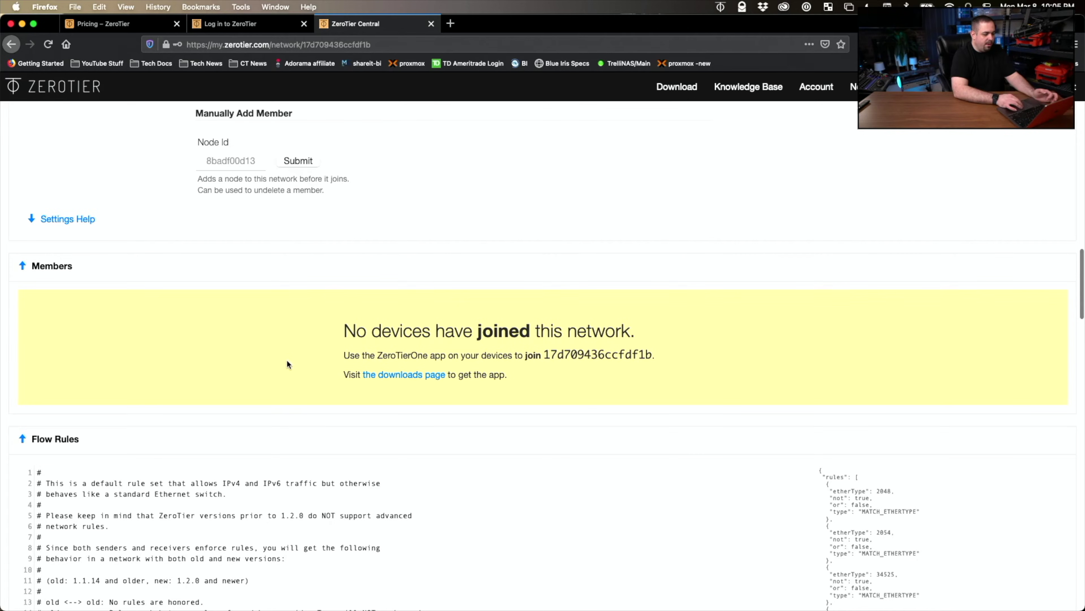
scroll(472, 214, "up", 20)
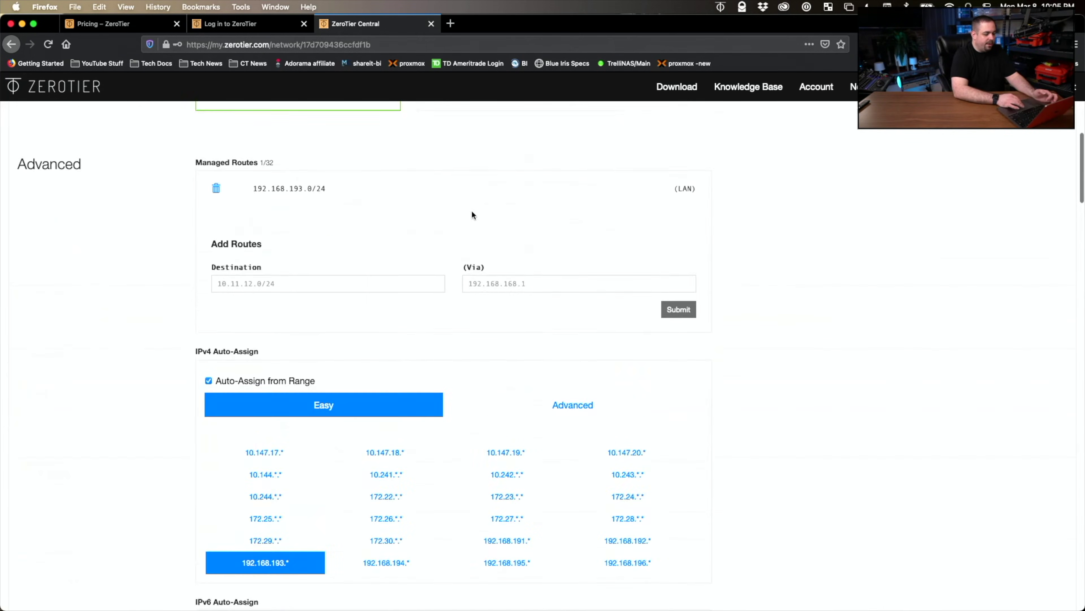
- Open the ZeroTier download page and browse the installers, including the NAS section
left_click(683, 94)
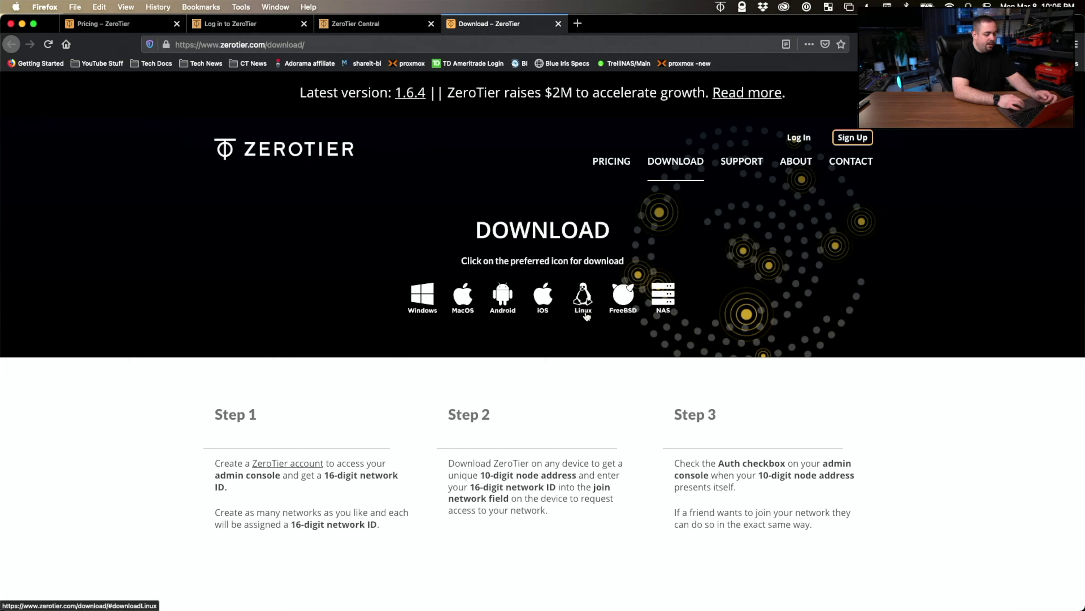
left_click(665, 305)
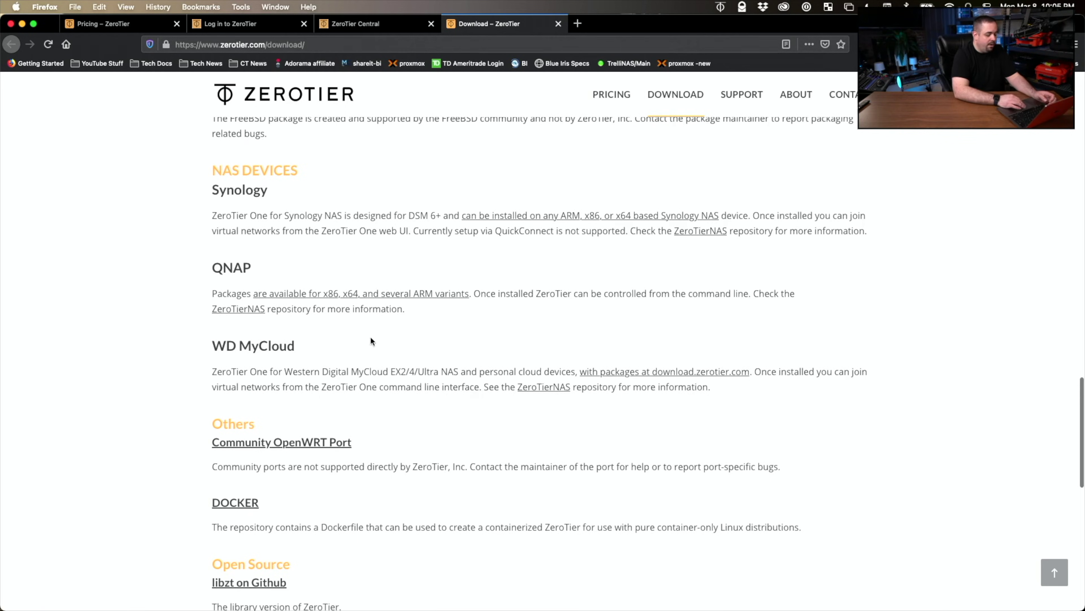
scroll(411, 427, "down", 8)
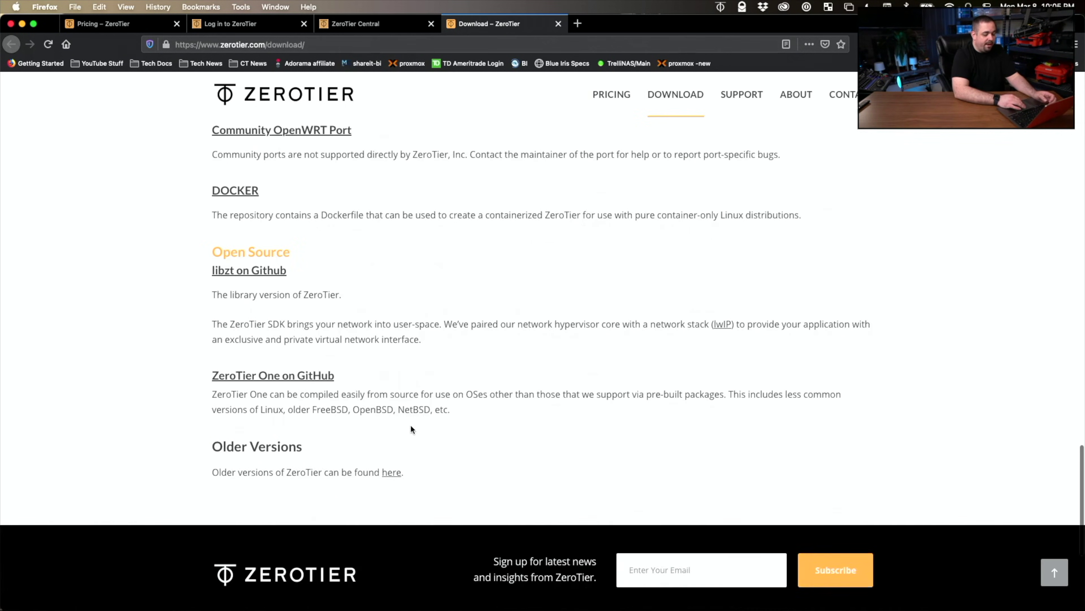
scroll(411, 428, "up", 7)
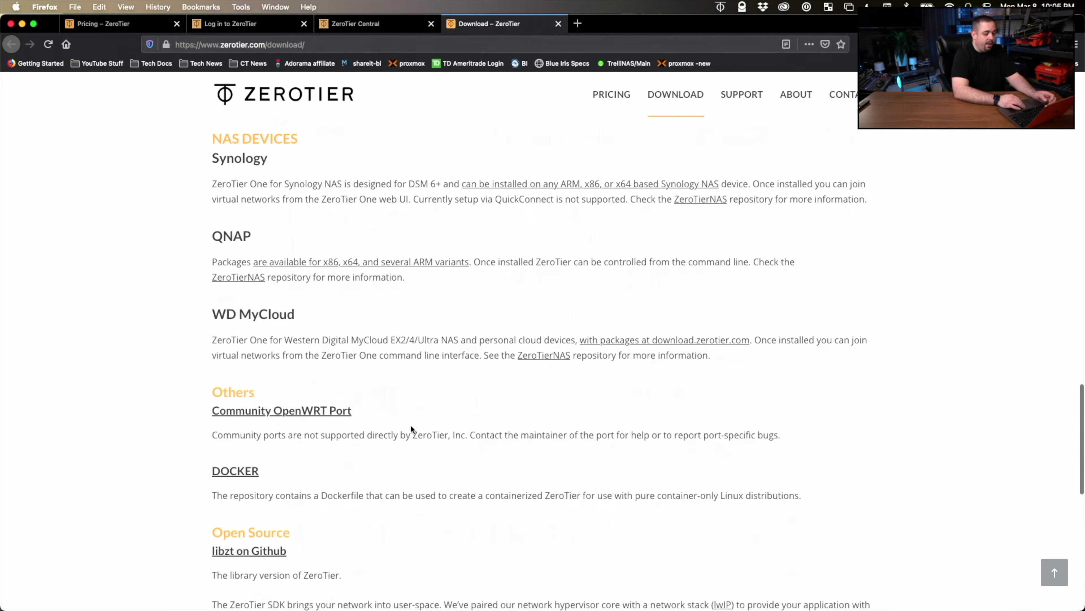
scroll(410, 424, "up", 15)
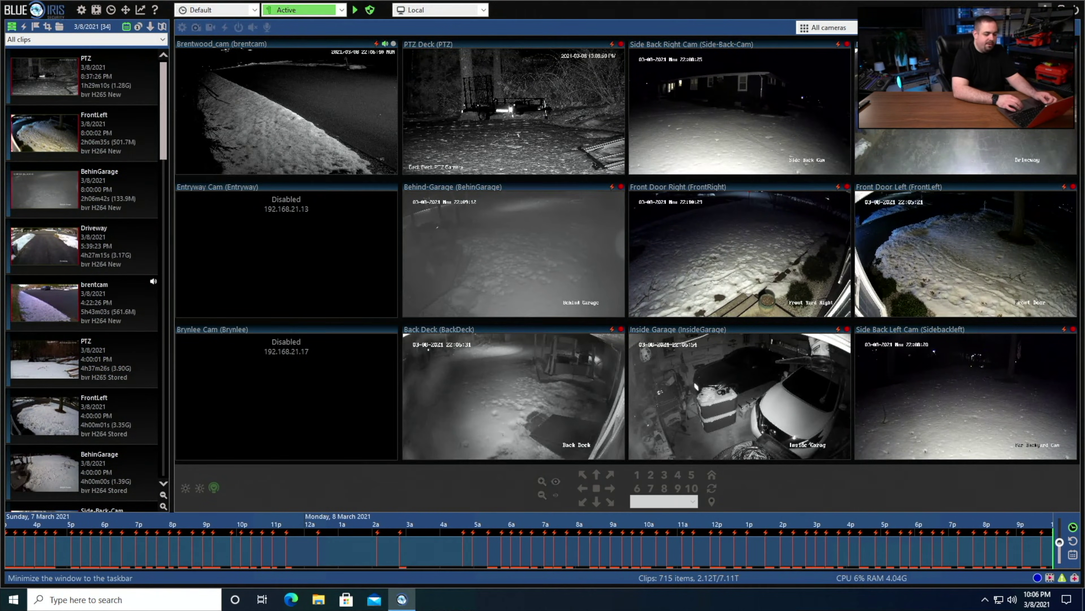
- Minimize Blue Iris to show the Windows desktop and reveal the hidden tray icons
key("super+d")
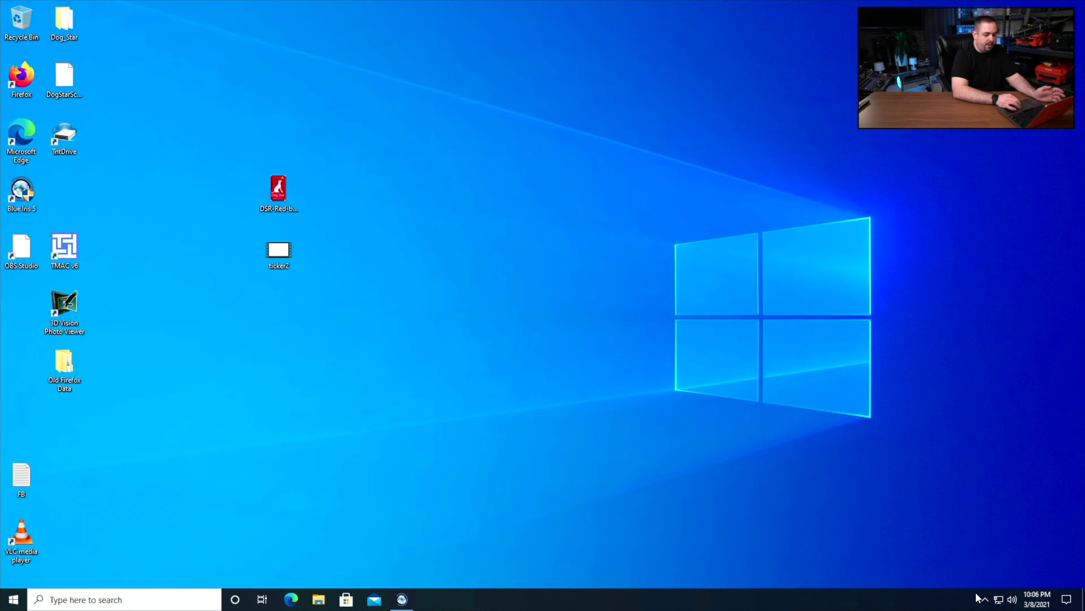
left_click(985, 601)
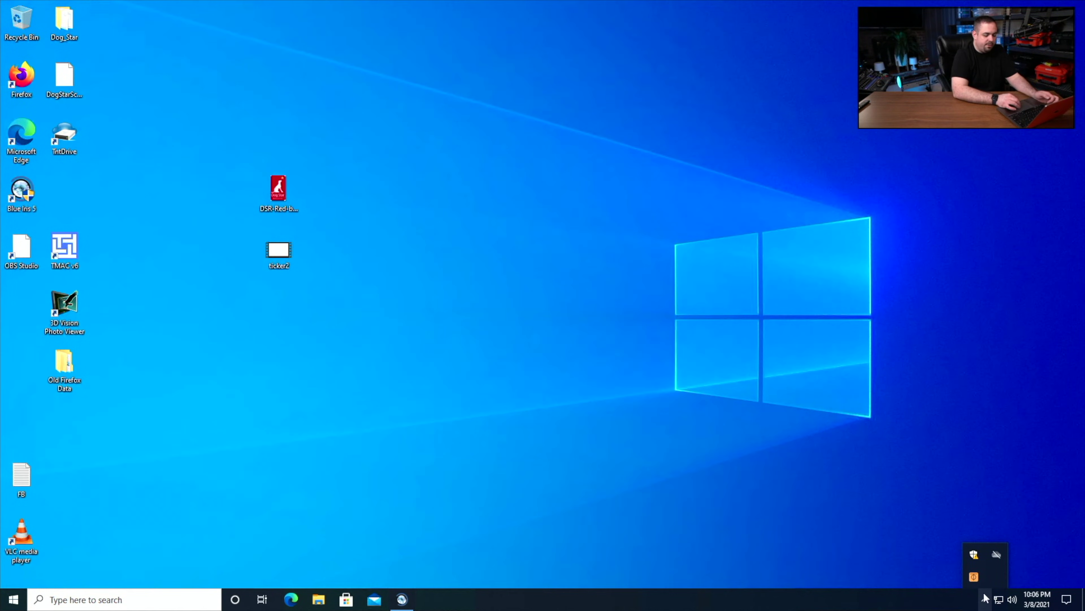
- Choose Join Network from the ZeroTier One tray menu
left_click(974, 577)
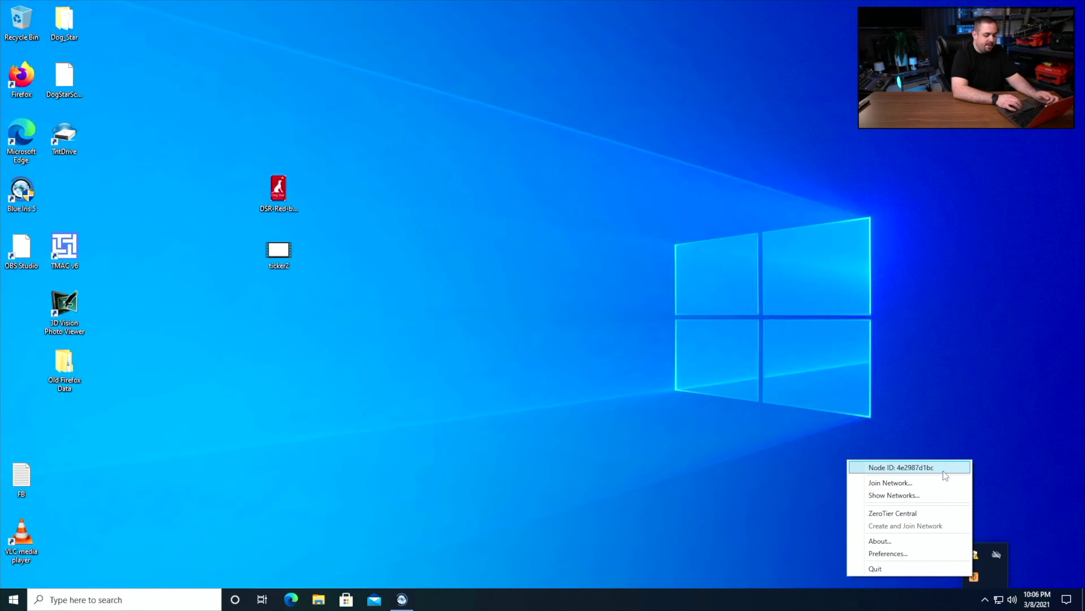
left_click(931, 482)
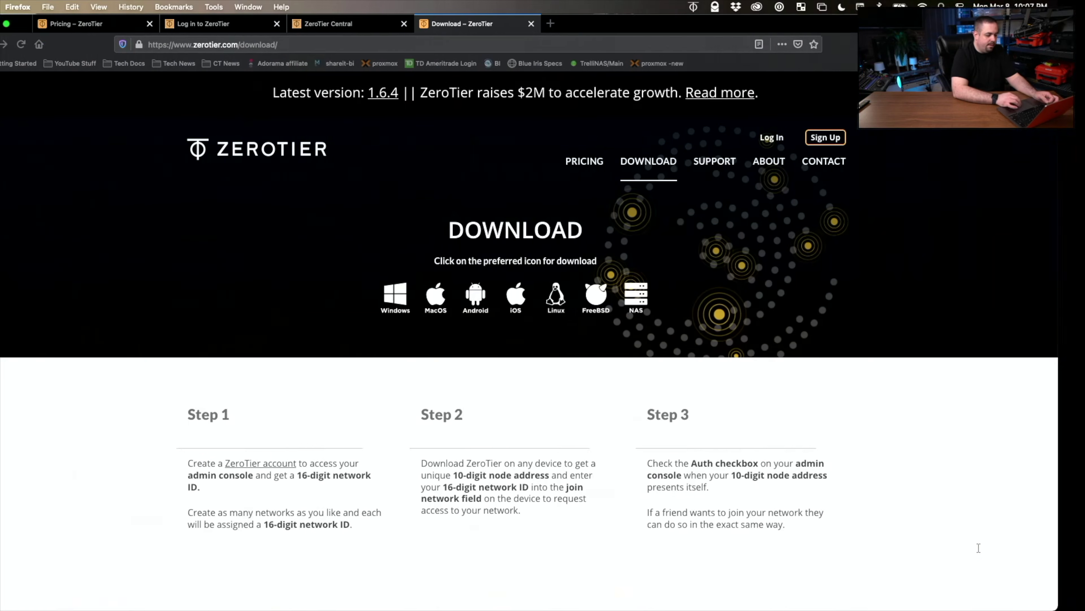
left_click(373, 23)
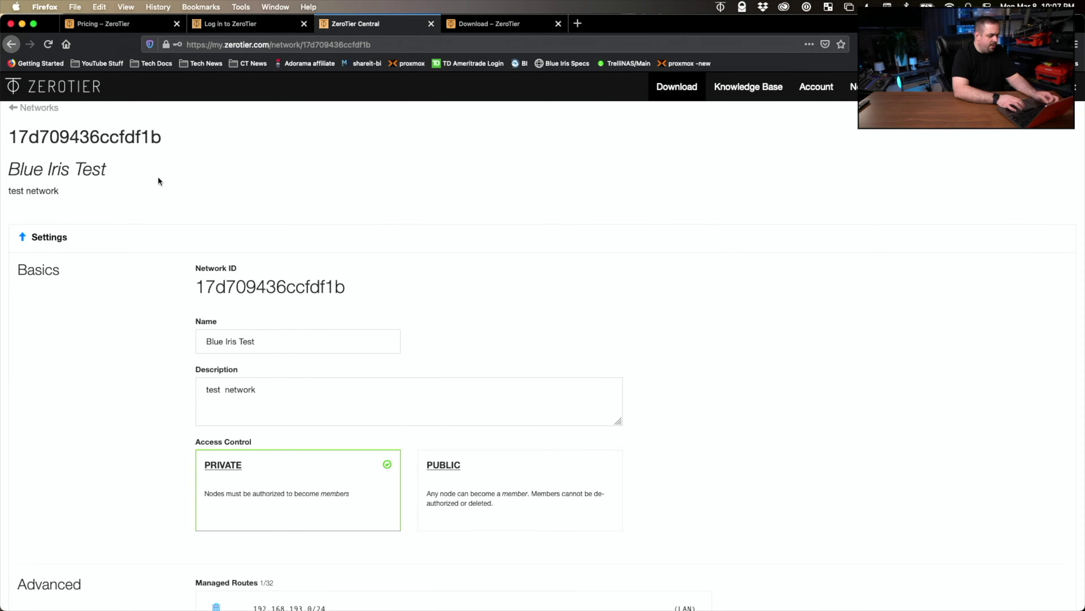
left_click_drag(355, 291, 199, 287)
key("ctrl+c")
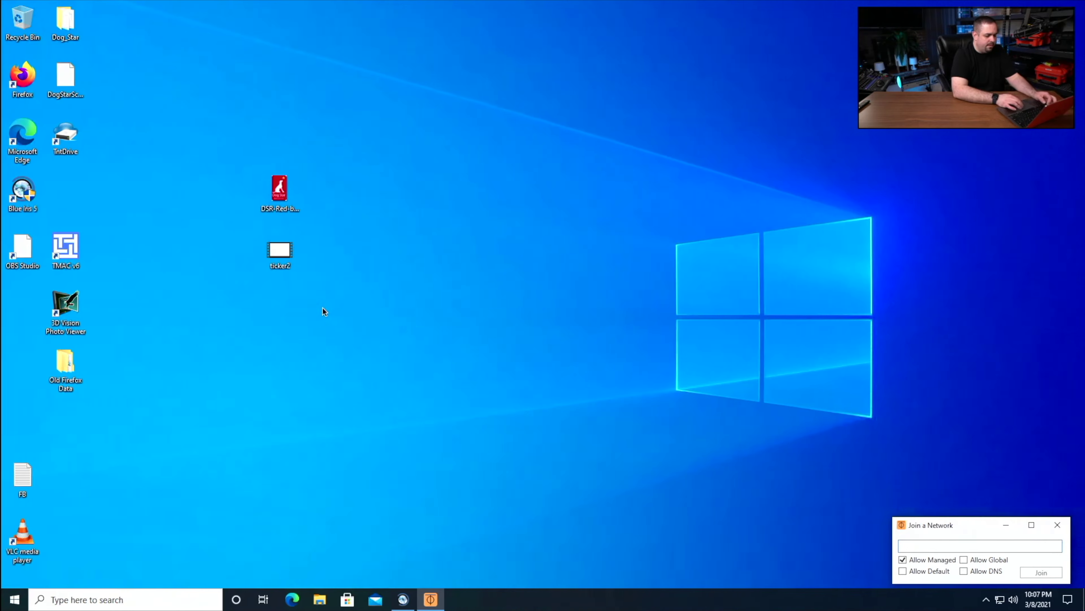
left_click(927, 545)
type("17d709436ccdf1b")
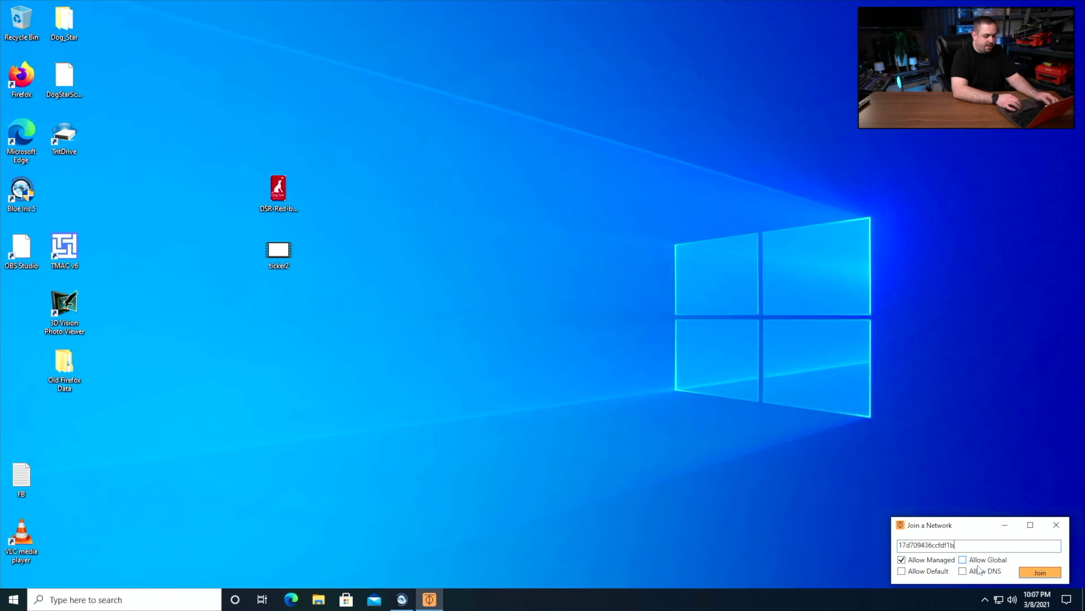
left_click(902, 571)
left_click(1052, 575)
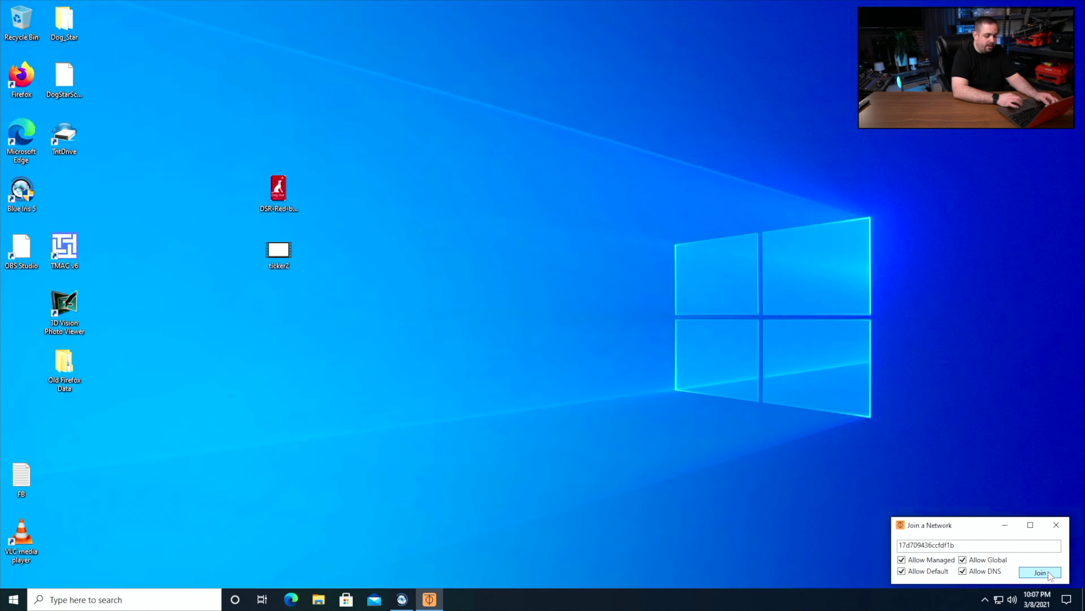
left_click(1051, 573)
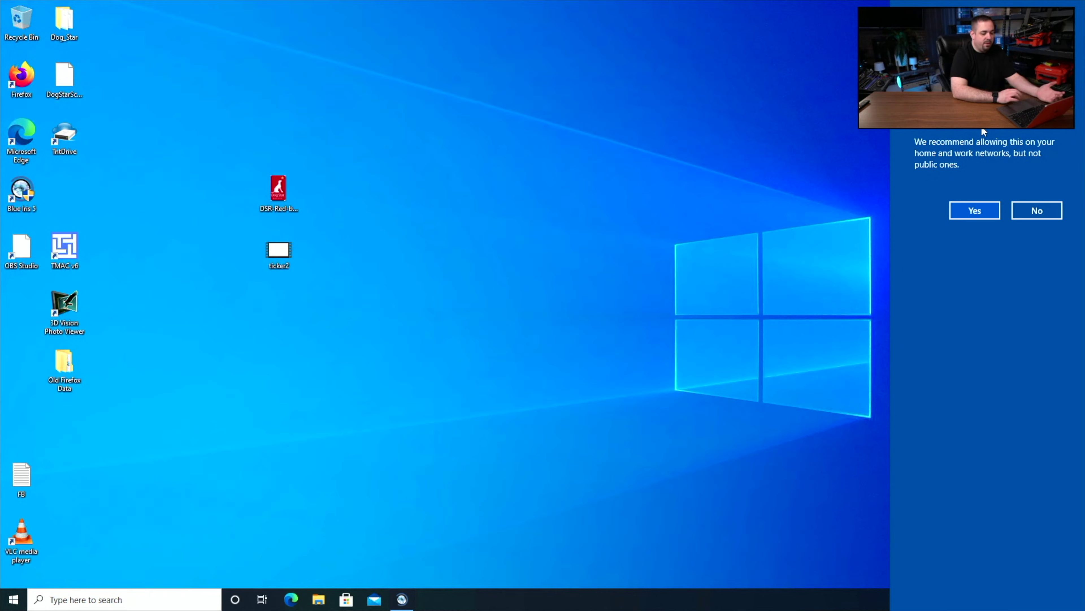
- Make the PC discoverable, verify the ZeroTier One adapter in network adapters, then close Settings
left_click(987, 207)
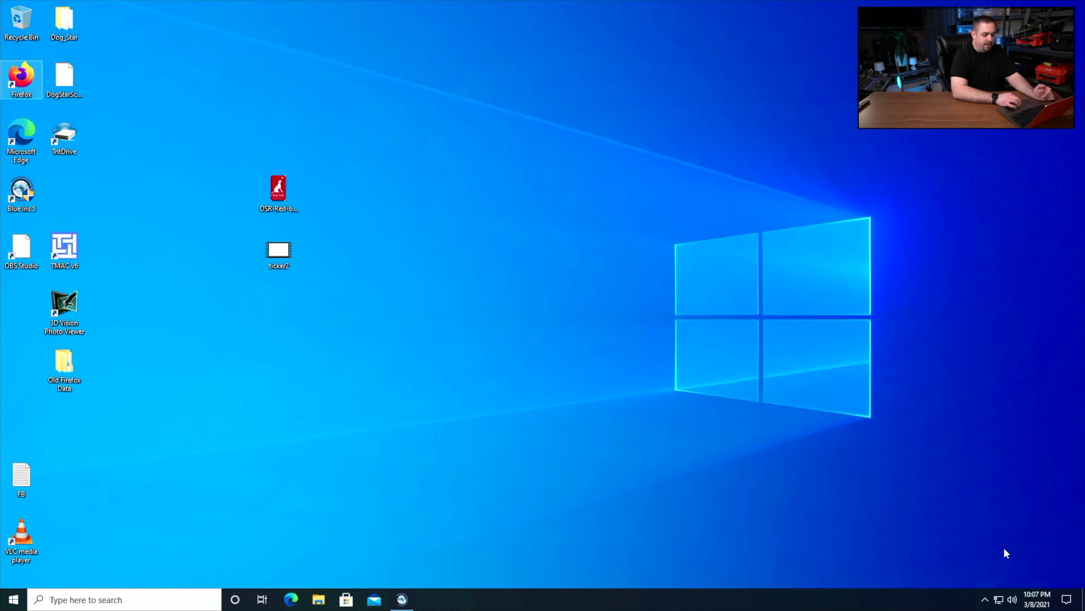
left_click(1000, 599)
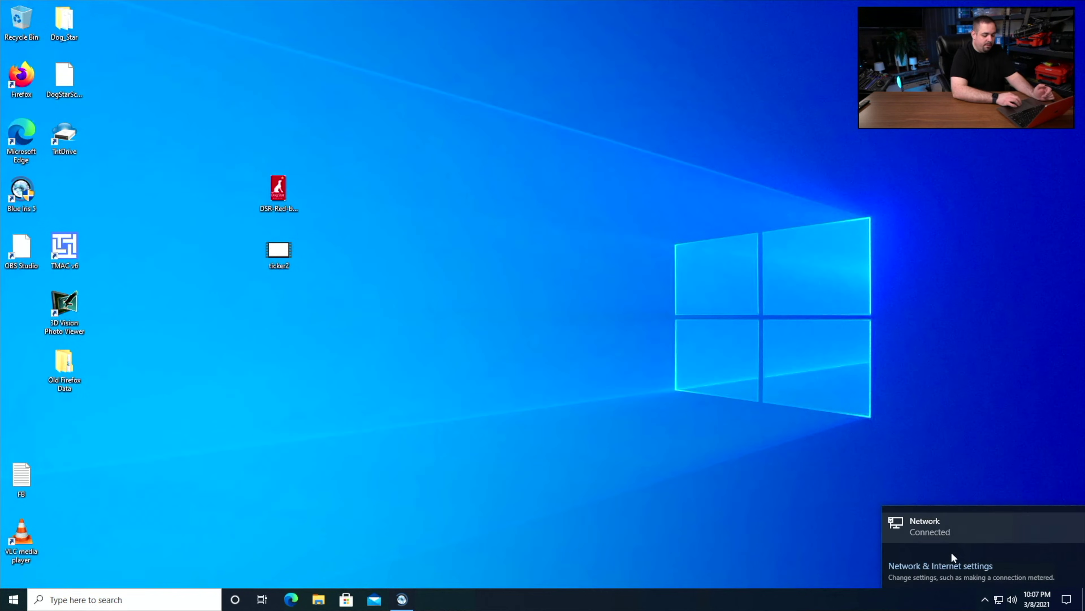
left_click(948, 567)
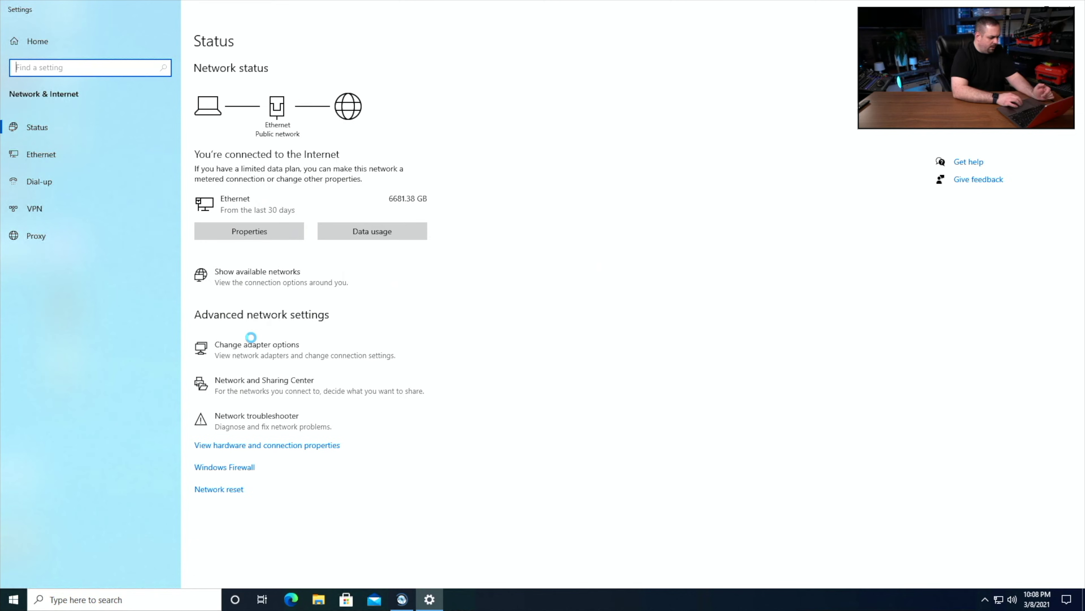
left_click(252, 347)
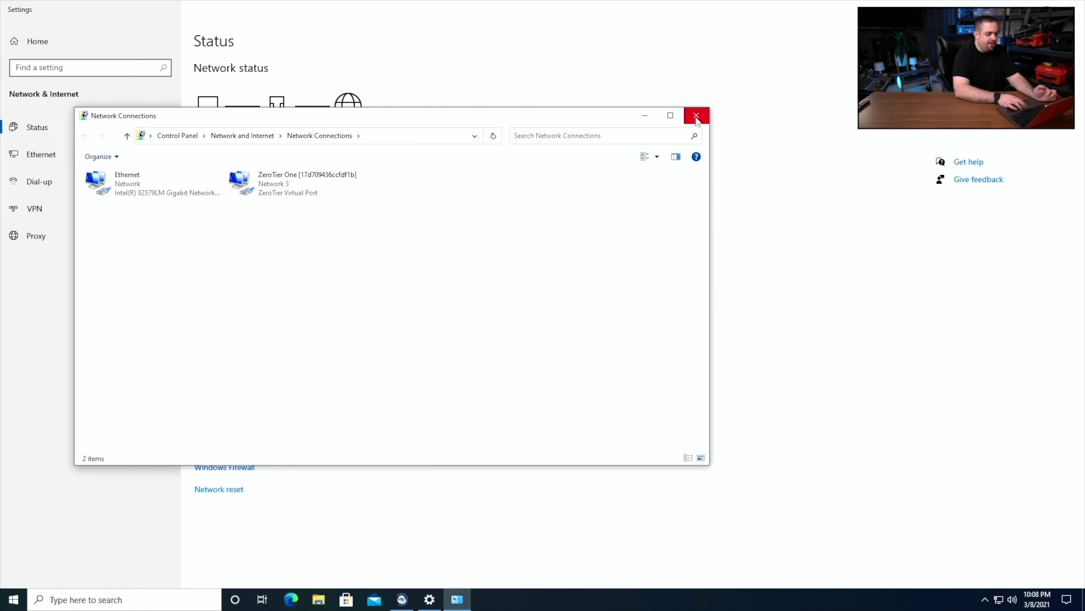
left_click(696, 115)
left_click(1080, 16)
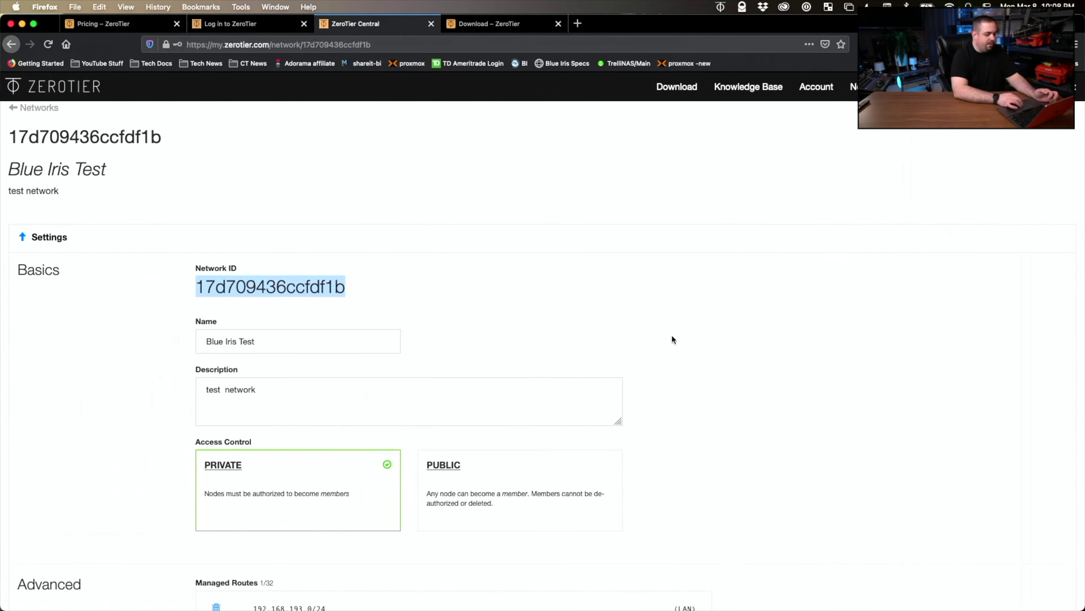
- Authorize the PC member so it gets IP 192.168.193.102, then switch to the Windows desktop
left_click(676, 334)
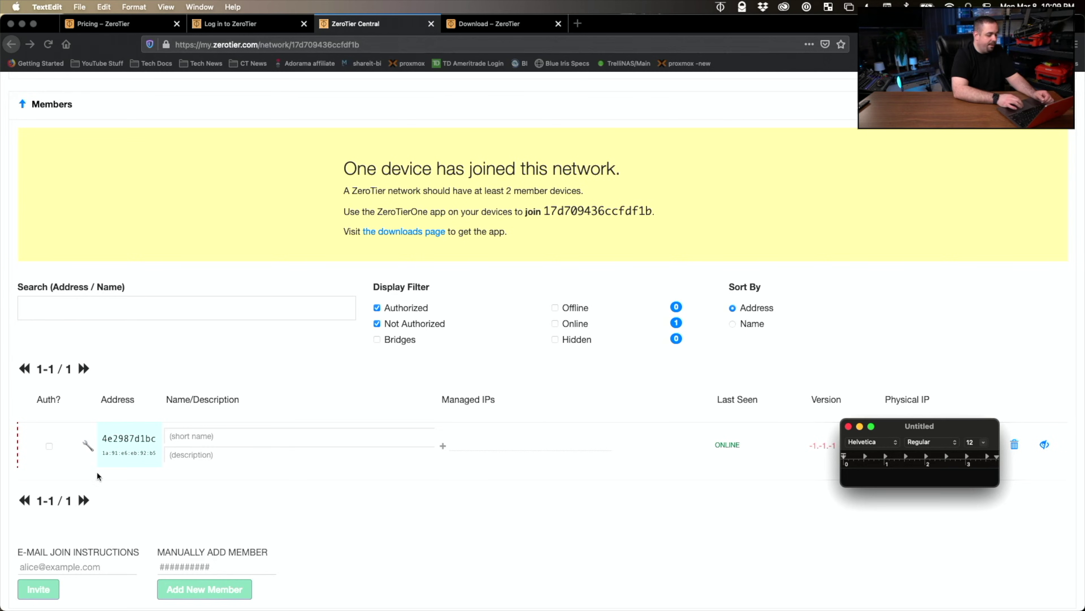
left_click(49, 446)
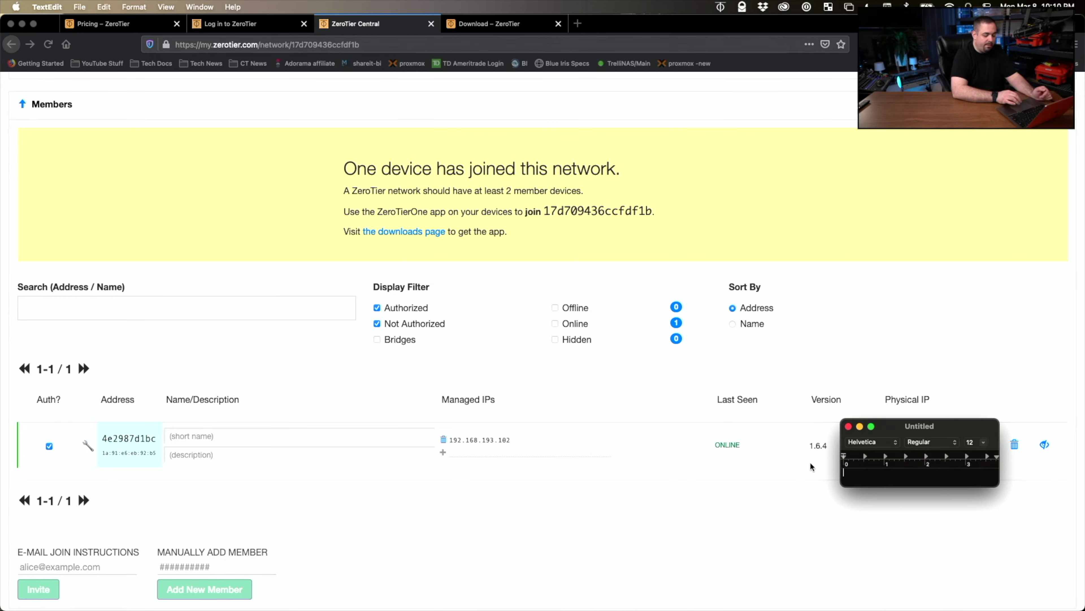
key("ctrl+Right")
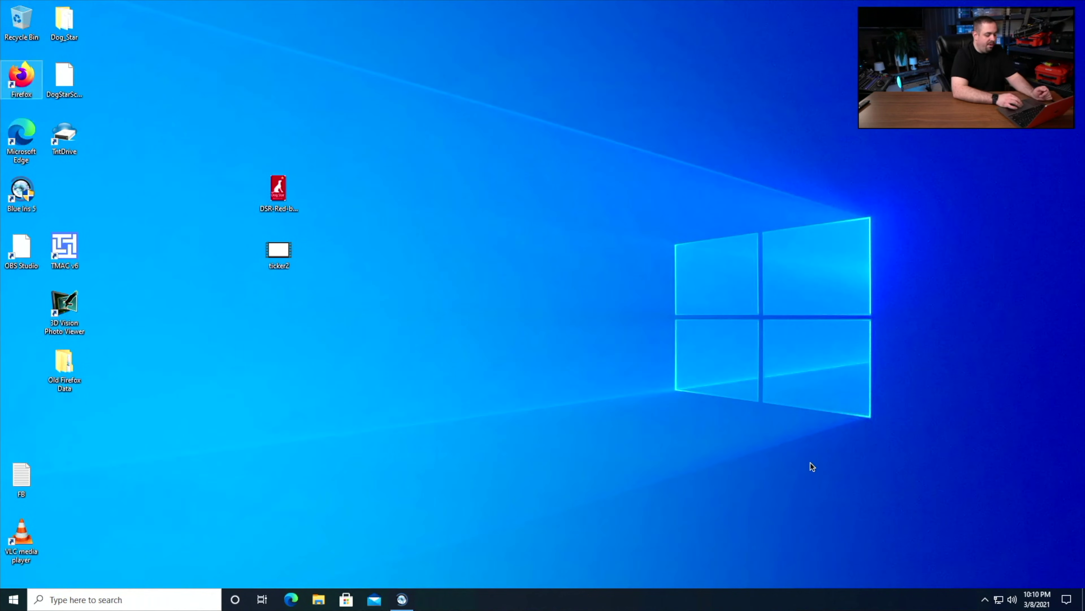
- Shut down and relaunch Blue Iris, then open its Settings on the Web server page
left_click(401, 599)
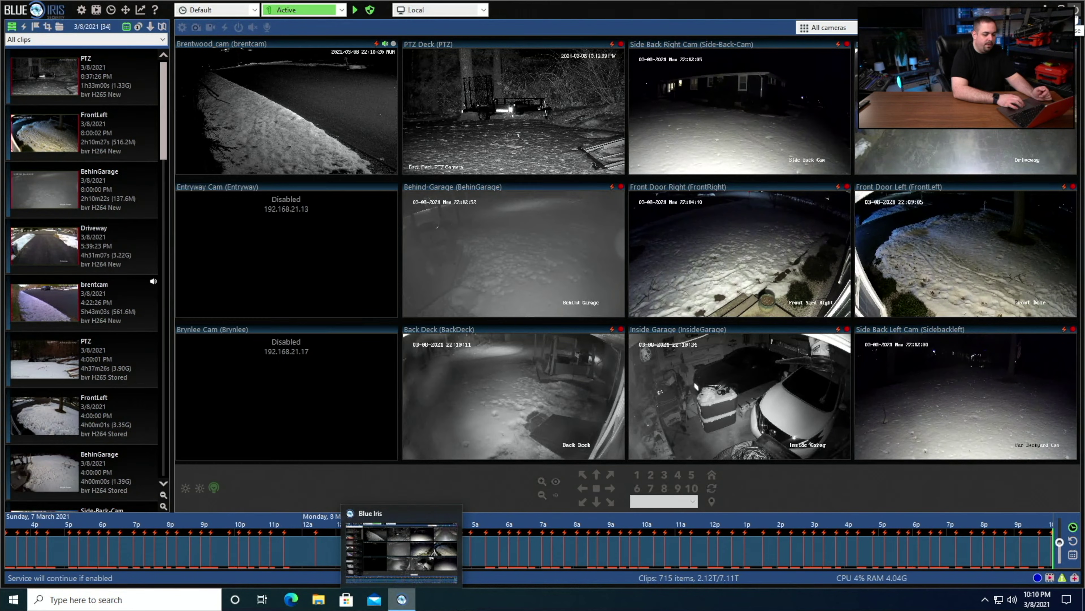
left_click(1075, 14)
left_click(563, 315)
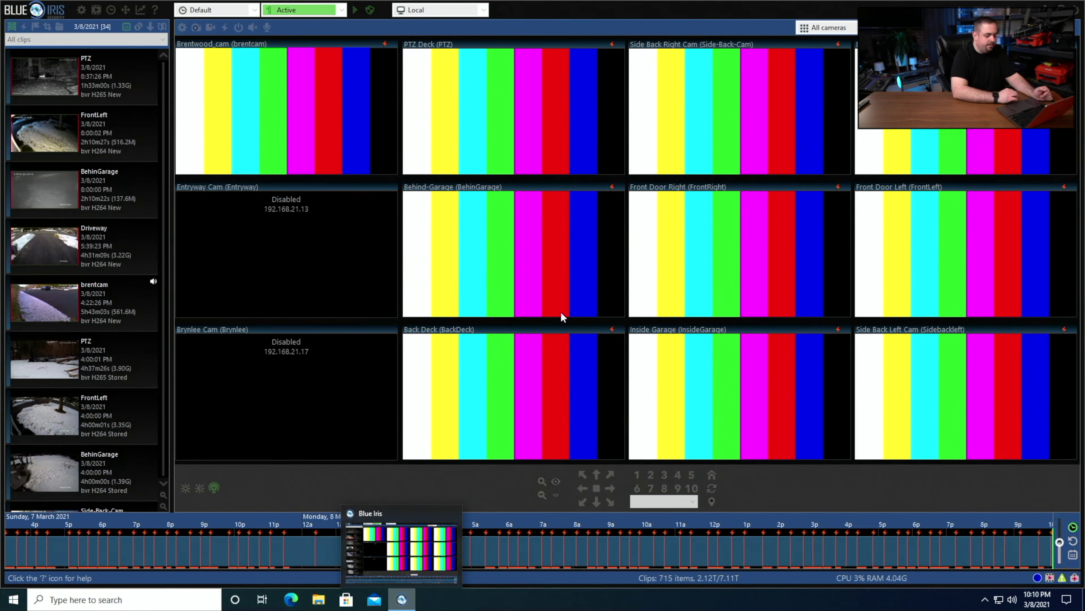
double_click(19, 189)
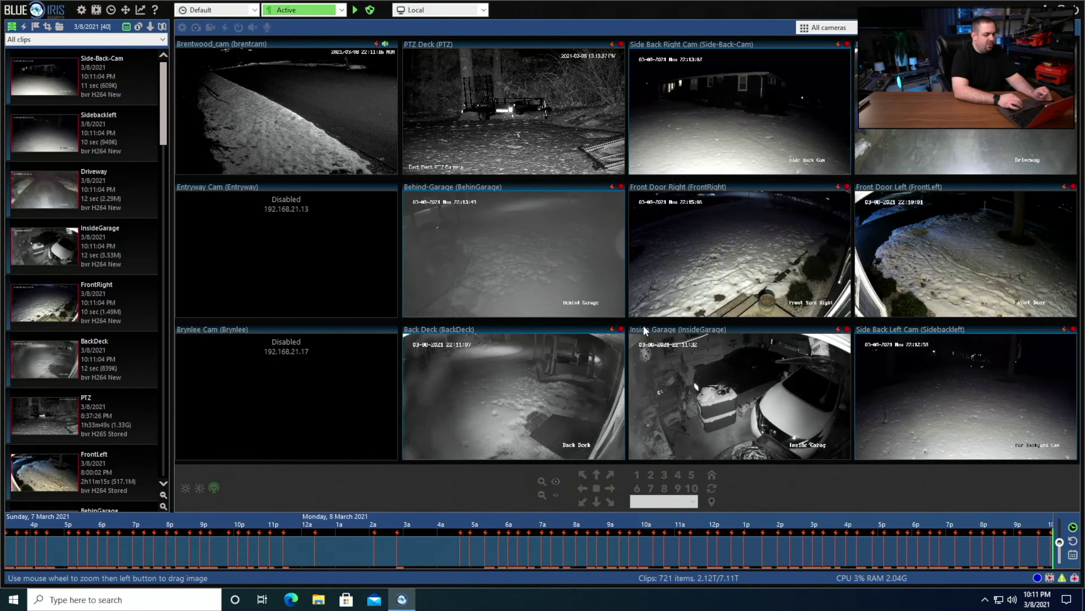
left_click(81, 12)
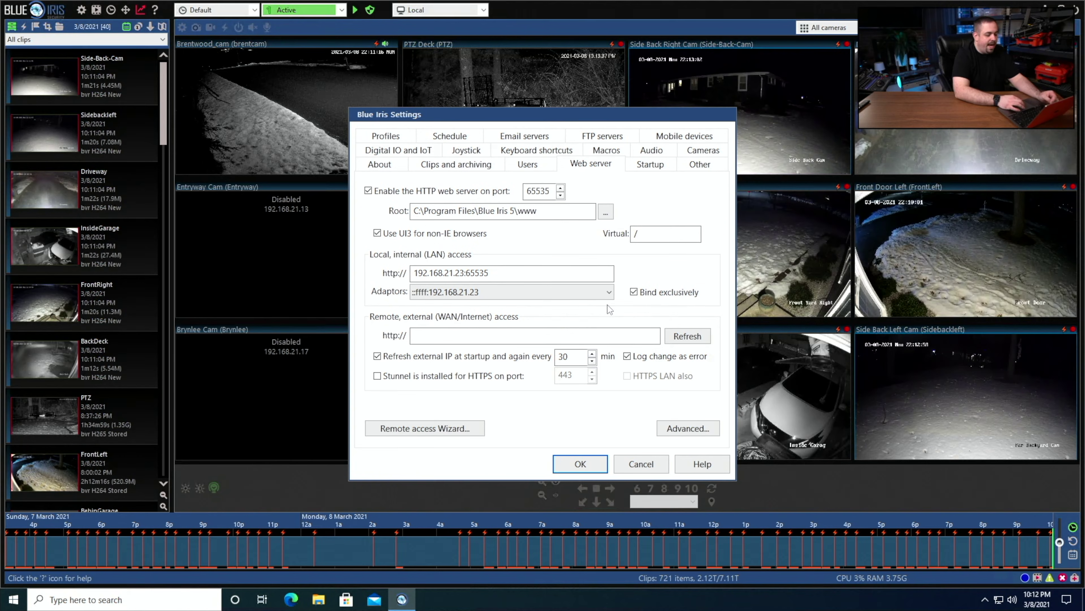
- Choose the ::ffff:192.168.193.102 ZeroTier adaptor for the Blue Iris web server
left_click(610, 295)
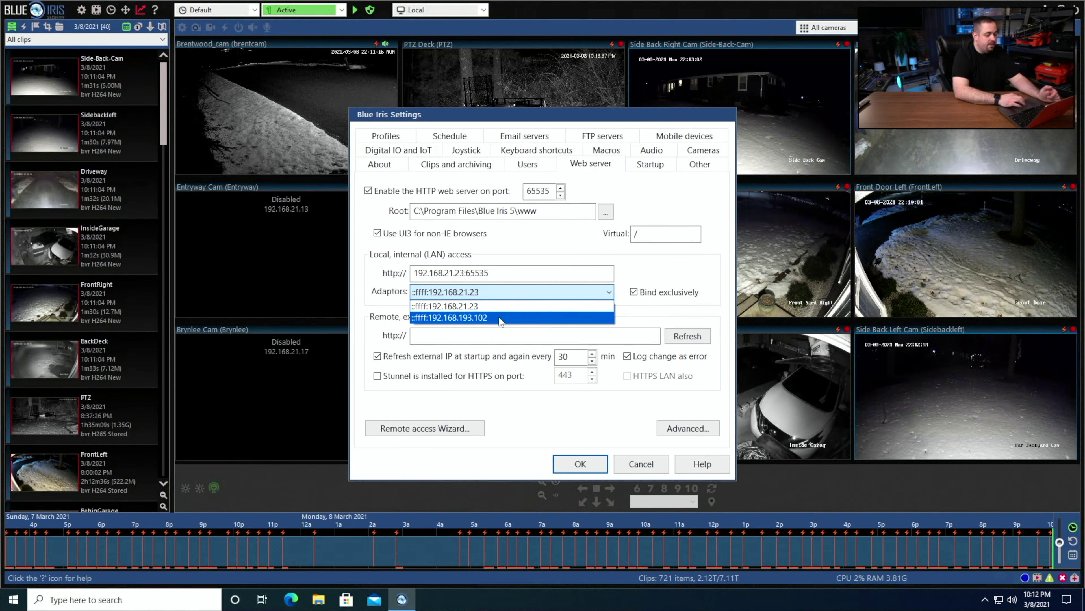
left_click(500, 318)
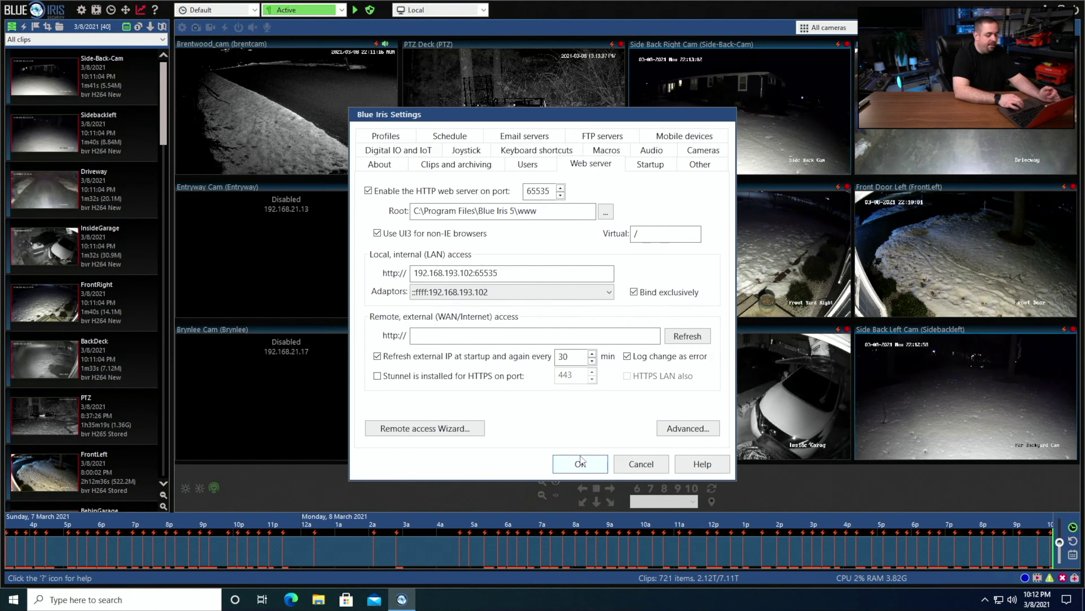
- Confirm the Blue Iris Settings so the web server serves on 192.168.193.102:65535
left_click(580, 464)
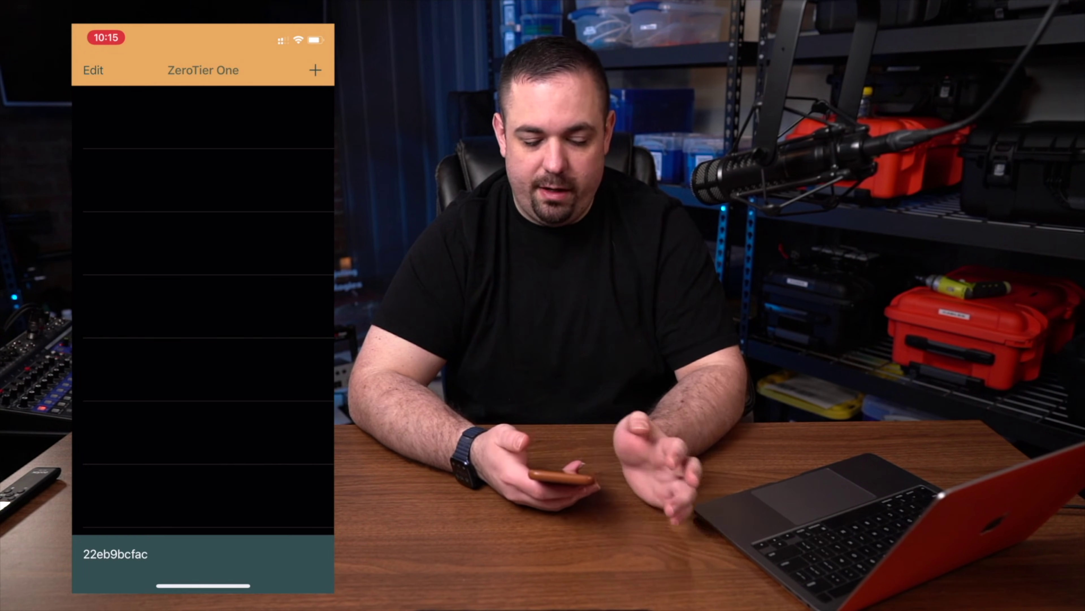
- Start adding a network in ZeroTier One and accept its data collection terms
left_click(315, 70)
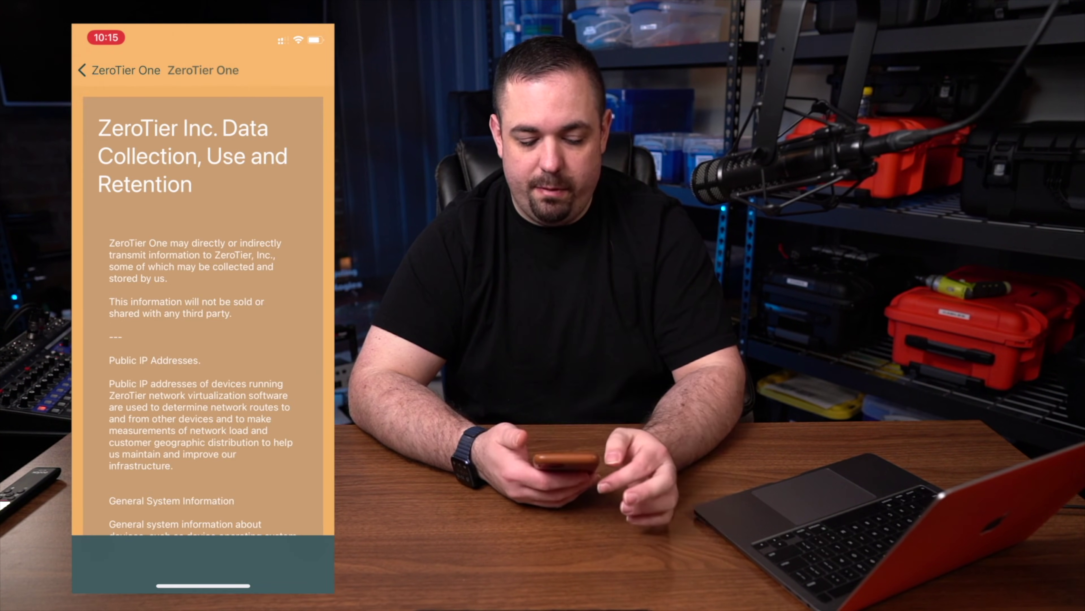
scroll(204, 311, "down", 10)
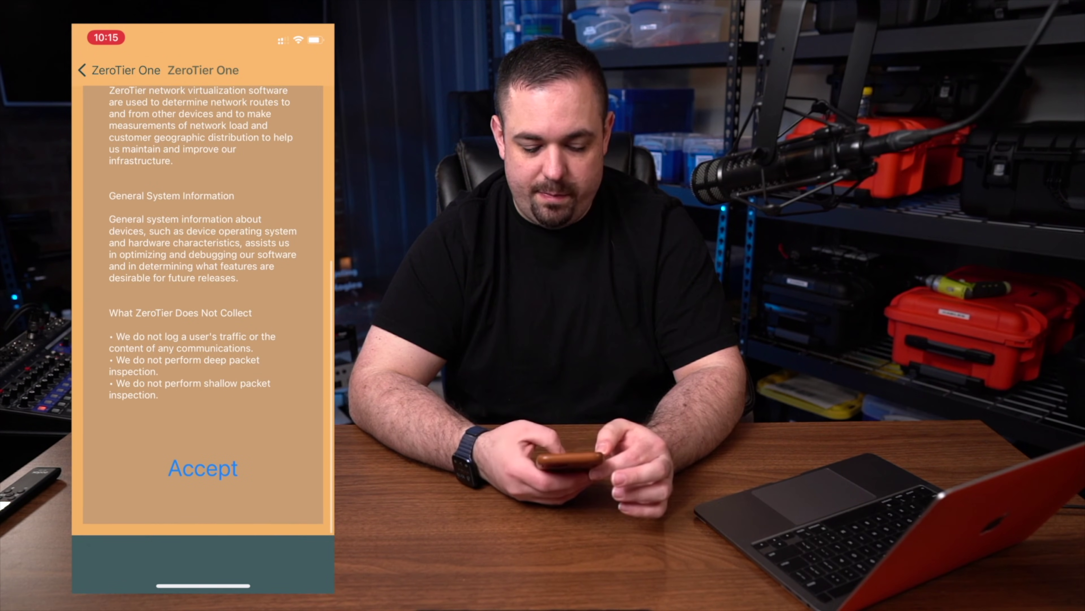
left_click(203, 467)
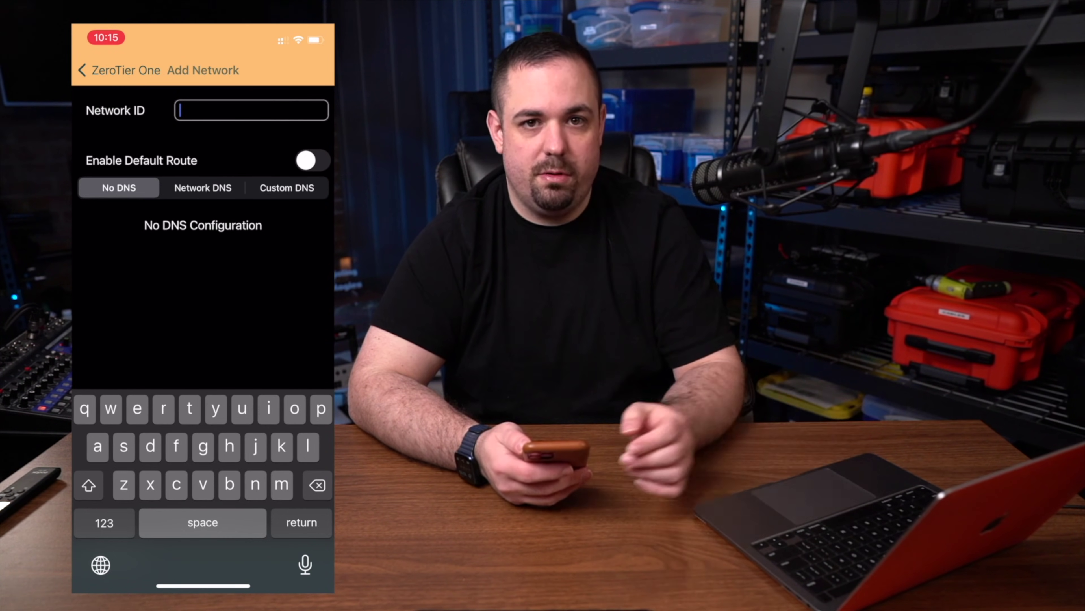
- Add network 17d709436ccfdf1b with Enable Default Route and Network DNS turned on
key("ctrl+v")
left_click(313, 161)
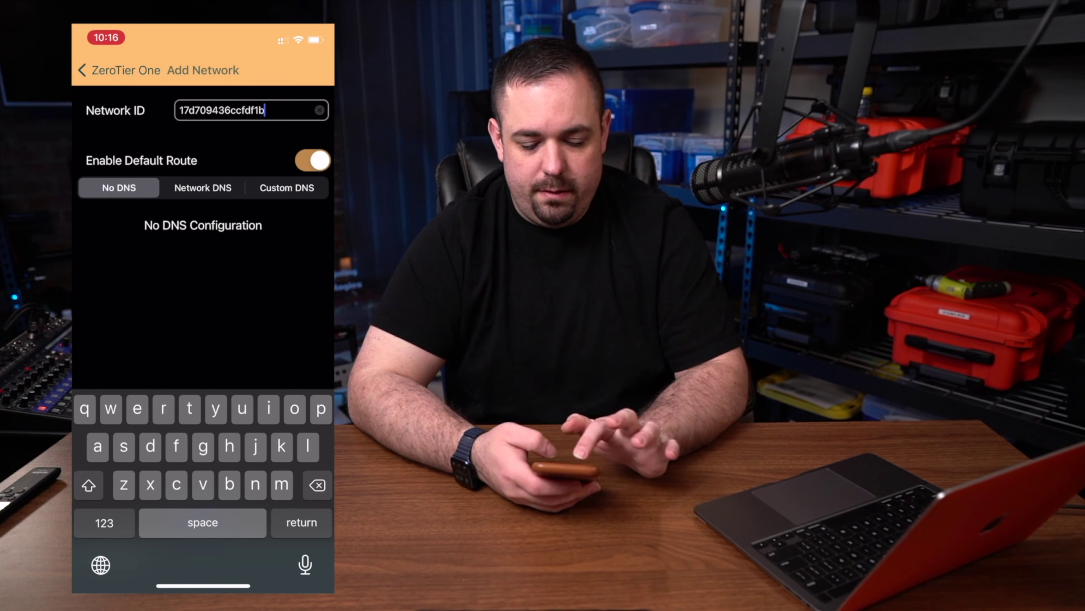
left_click(203, 188)
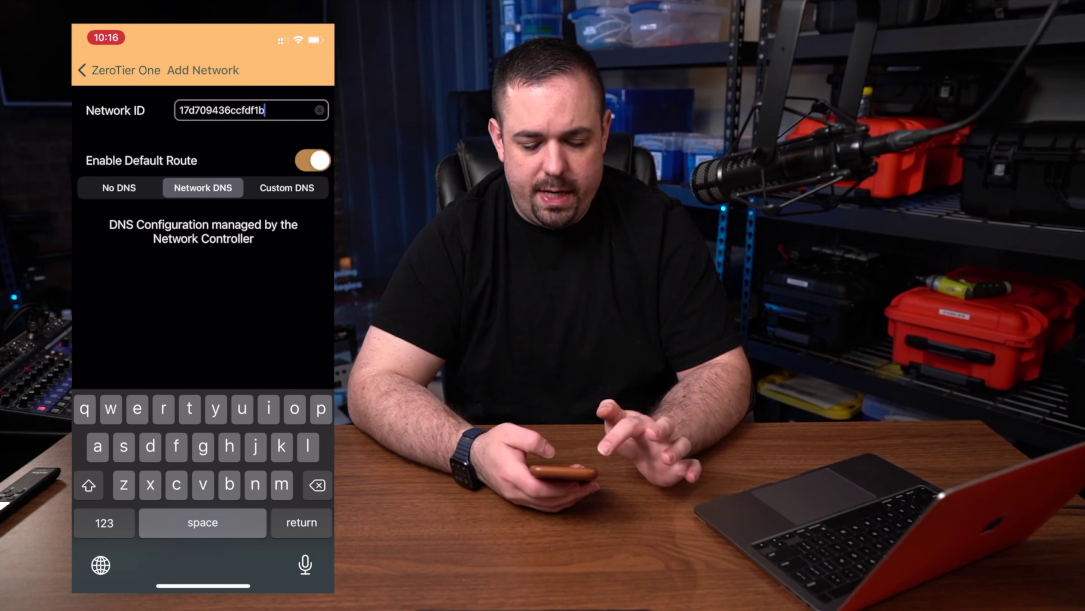
key("Return")
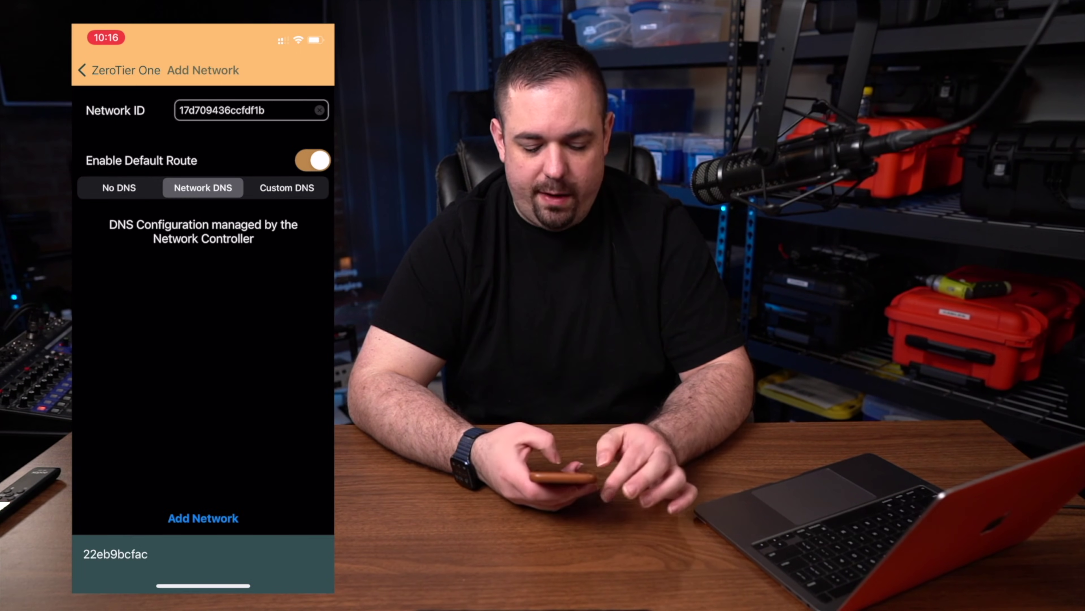
left_click(202, 518)
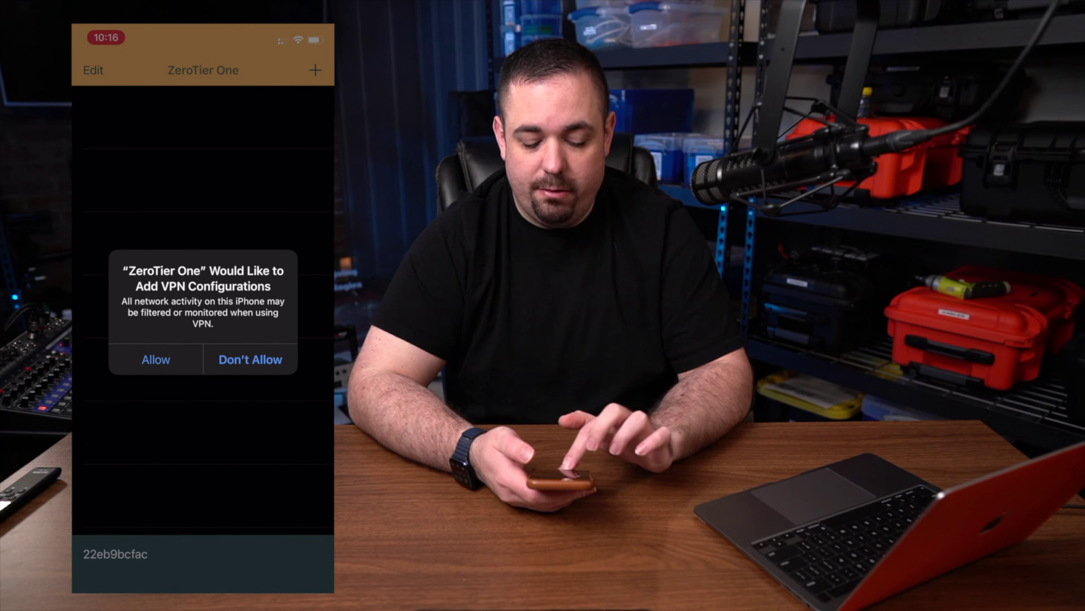
left_click(156, 360)
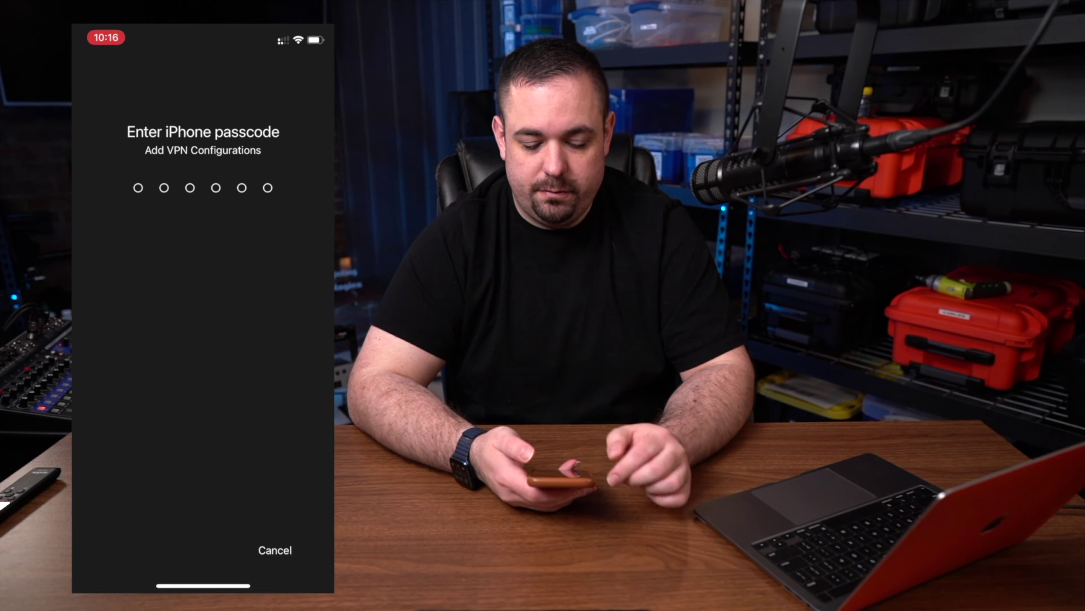
type("••")
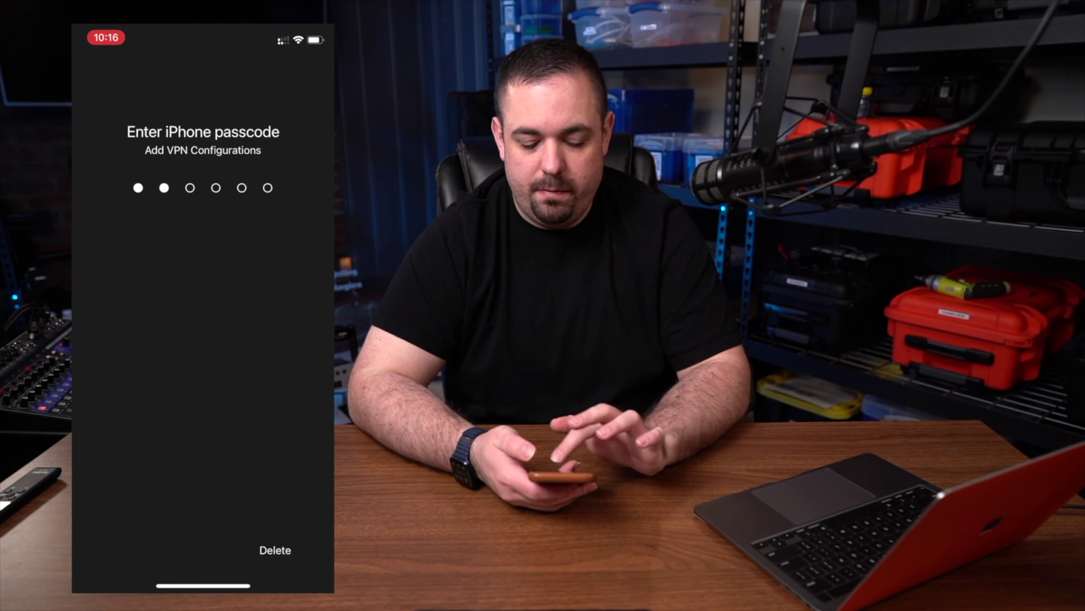
type("••••")
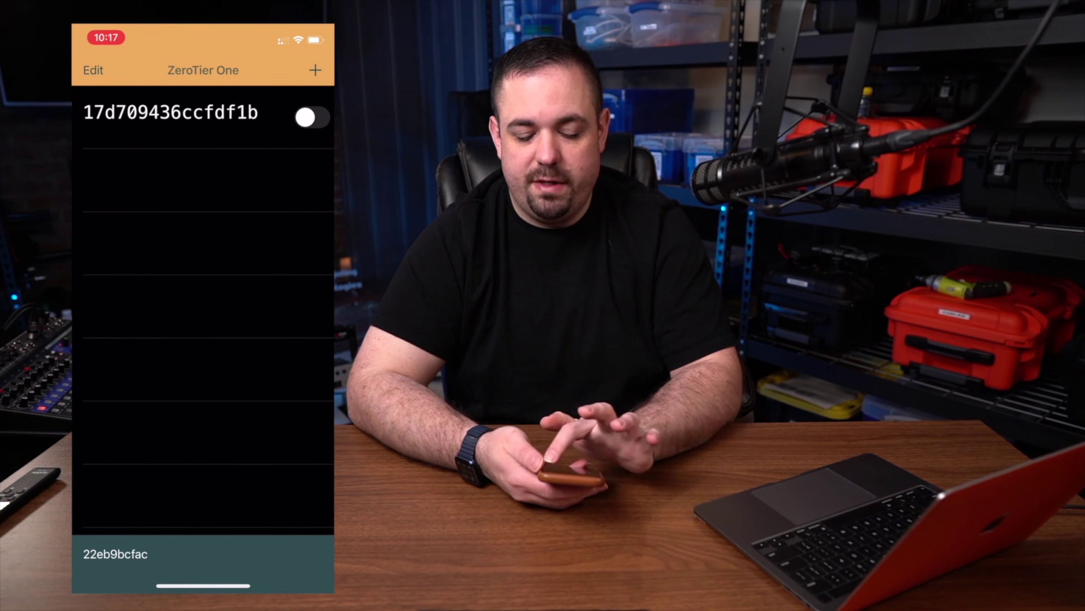
left_click(312, 117)
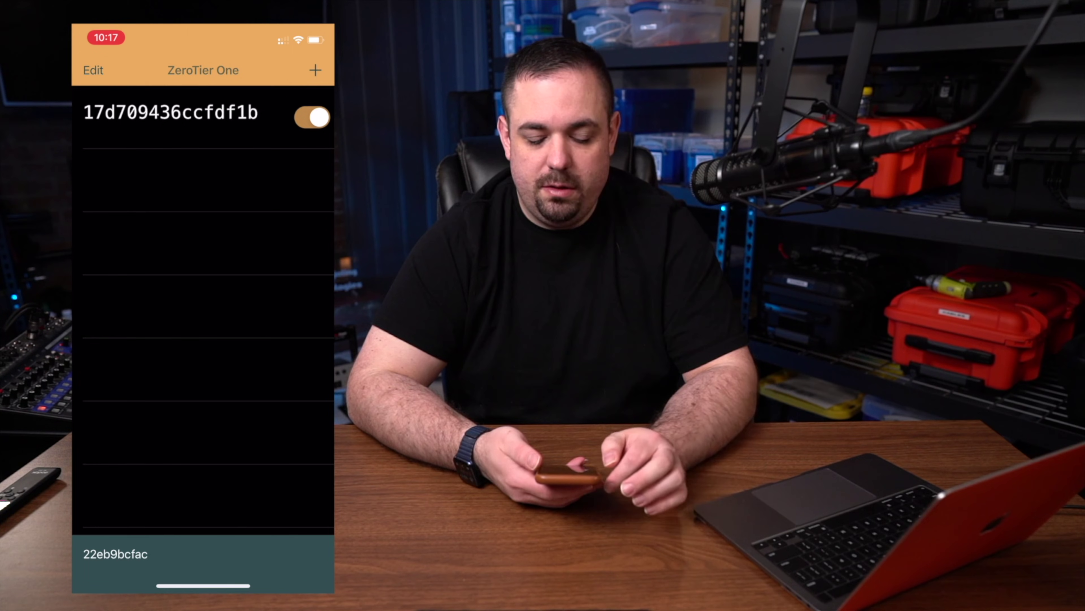